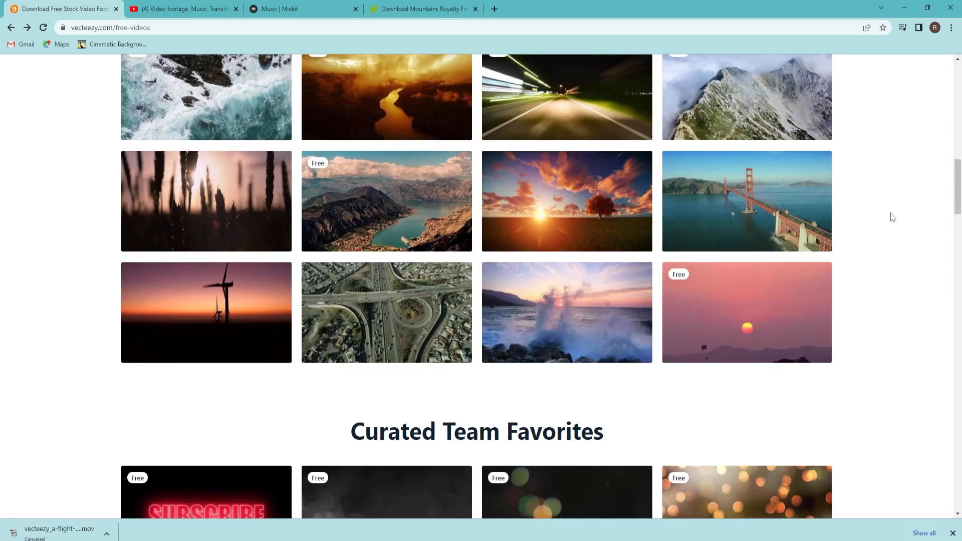
- Search the free stock videos for "mountain" and browse the resulting clips
drag(960, 195, 961, 61)
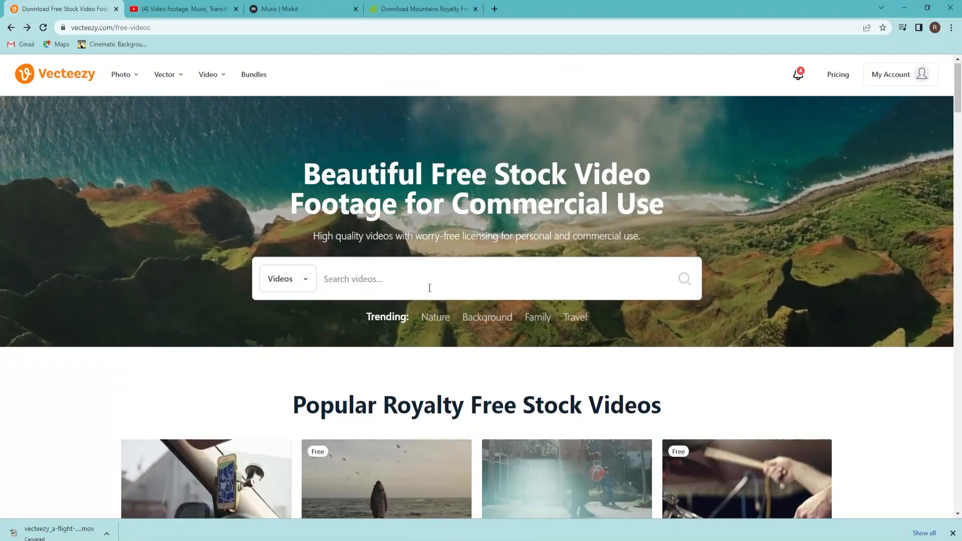
click(429, 287)
text(moun)
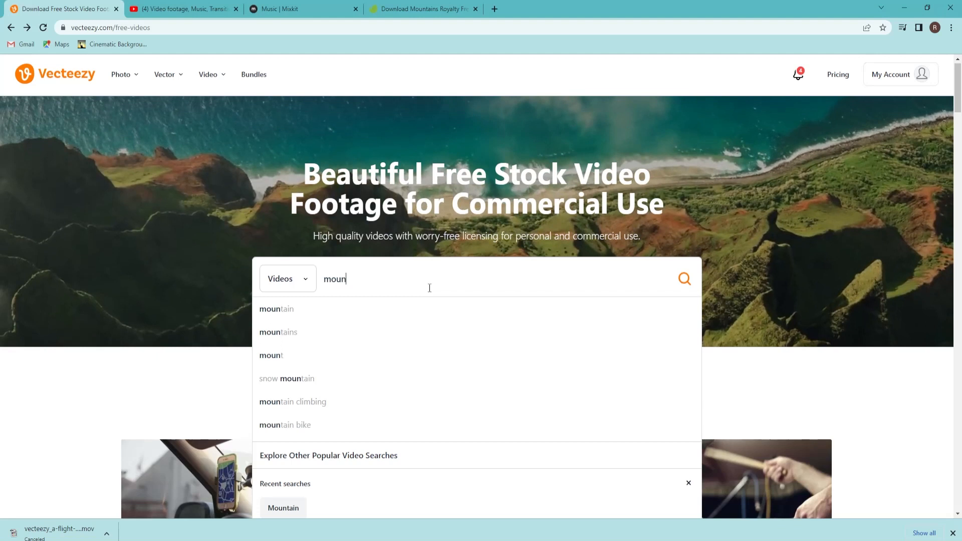
text(tain)
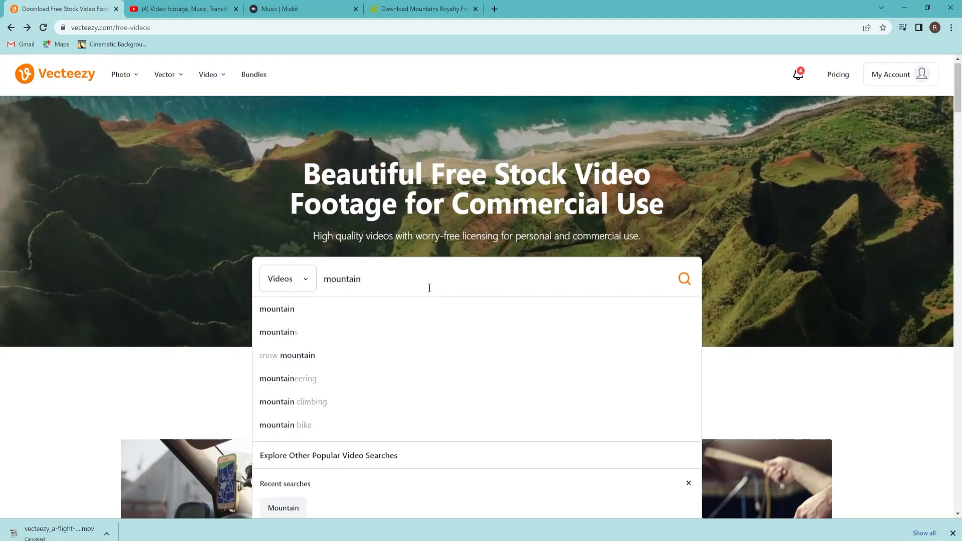
click(684, 278)
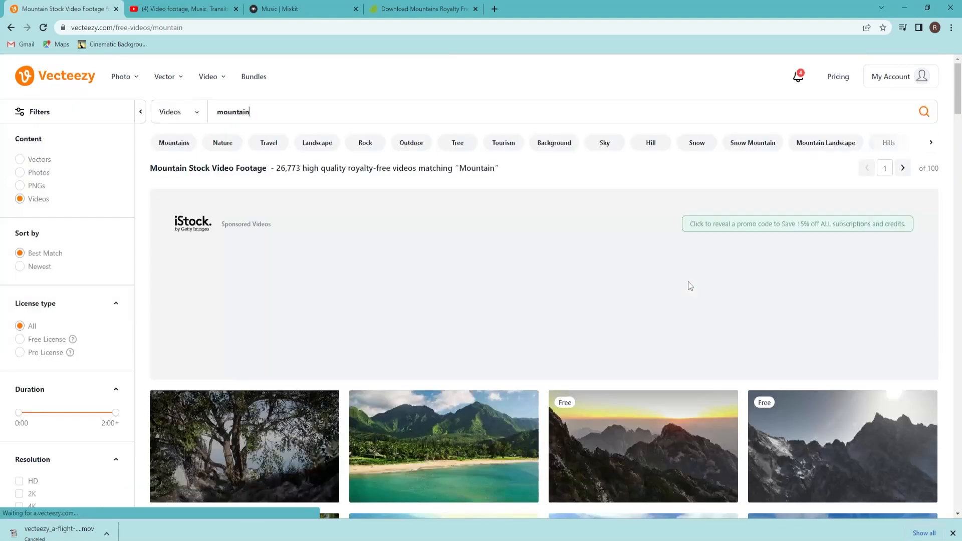
drag(958, 73, 958, 118)
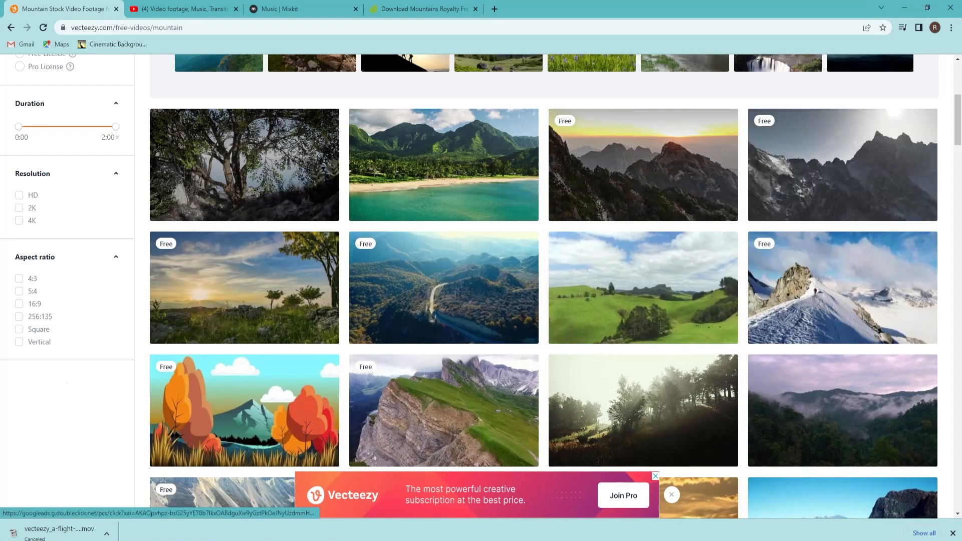
key(alt+Tab)
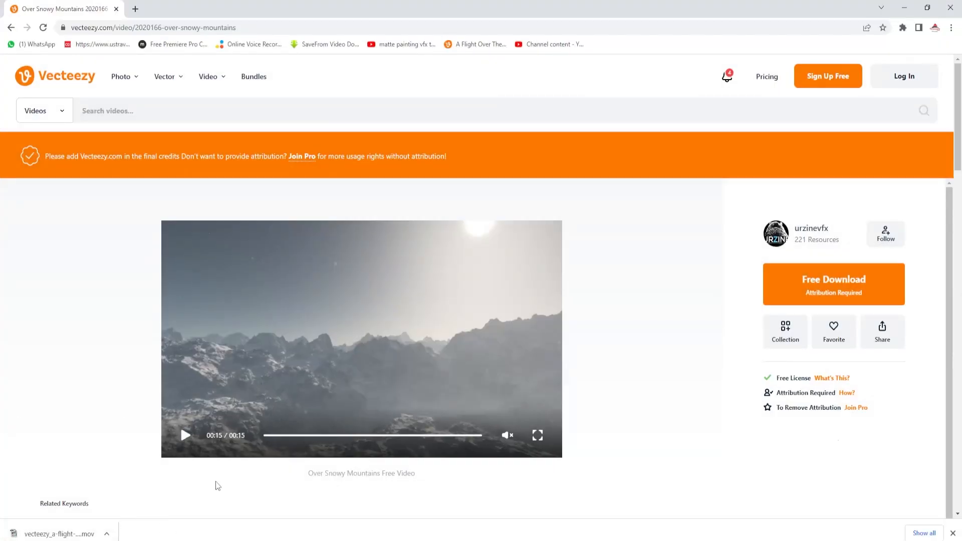
- Switch to Adobe Premiere Pro, import the "video and audio" folder from CLASS 06 on drive F, and expand its bin
key(alt+Tab)
double_click(96, 447)
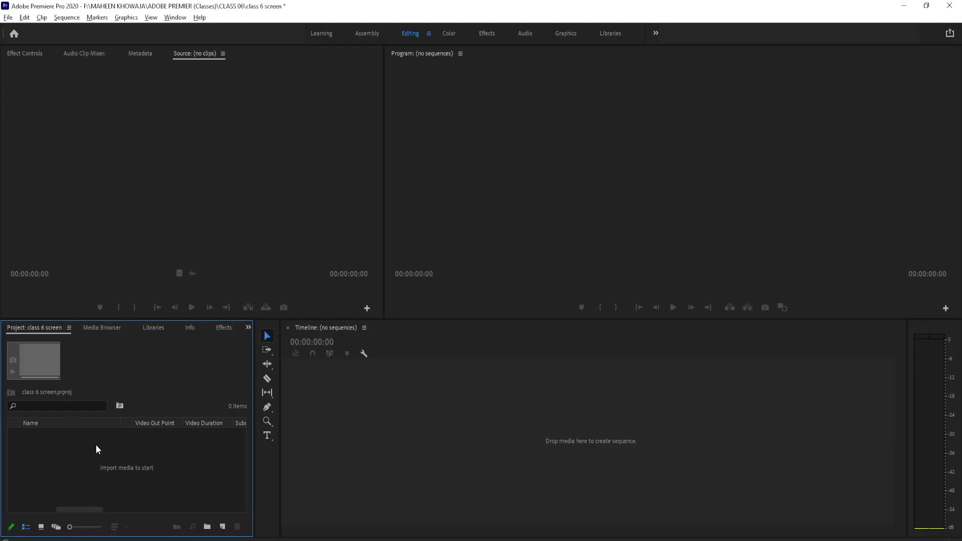
click(29, 264)
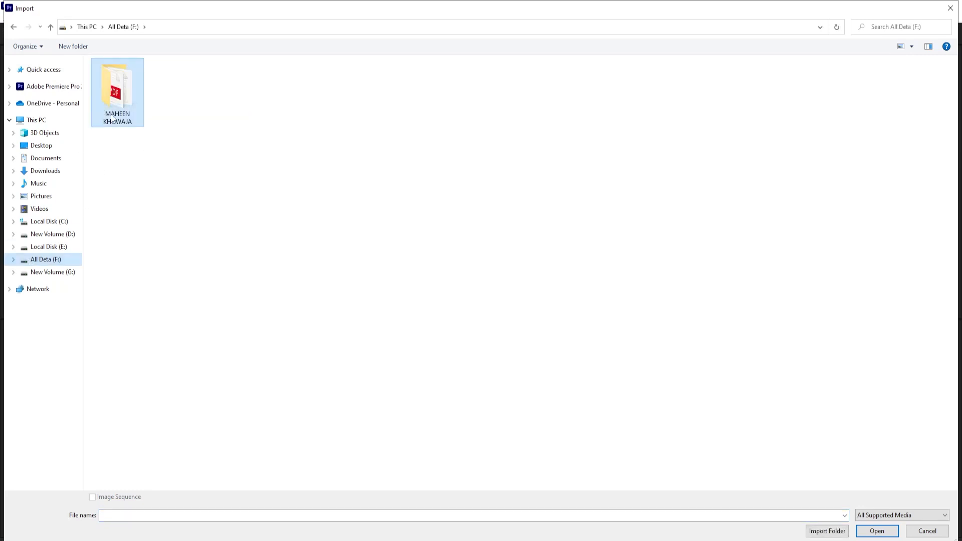
double_click(117, 93)
double_click(132, 79)
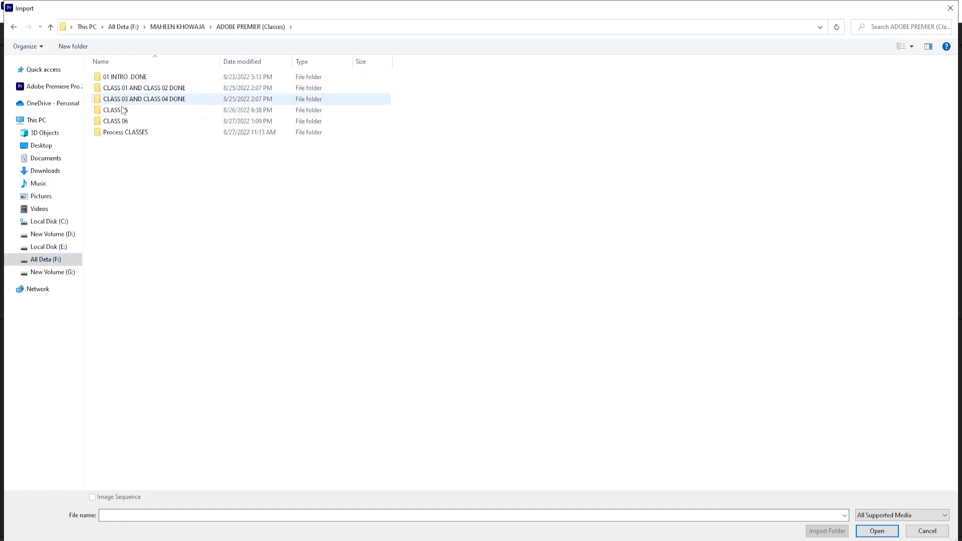
double_click(116, 120)
click(168, 101)
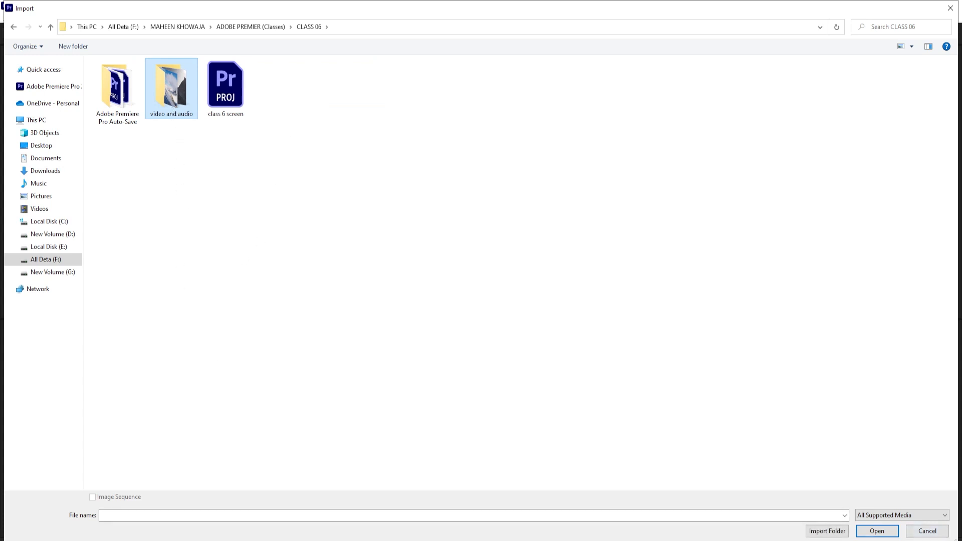
click(826, 530)
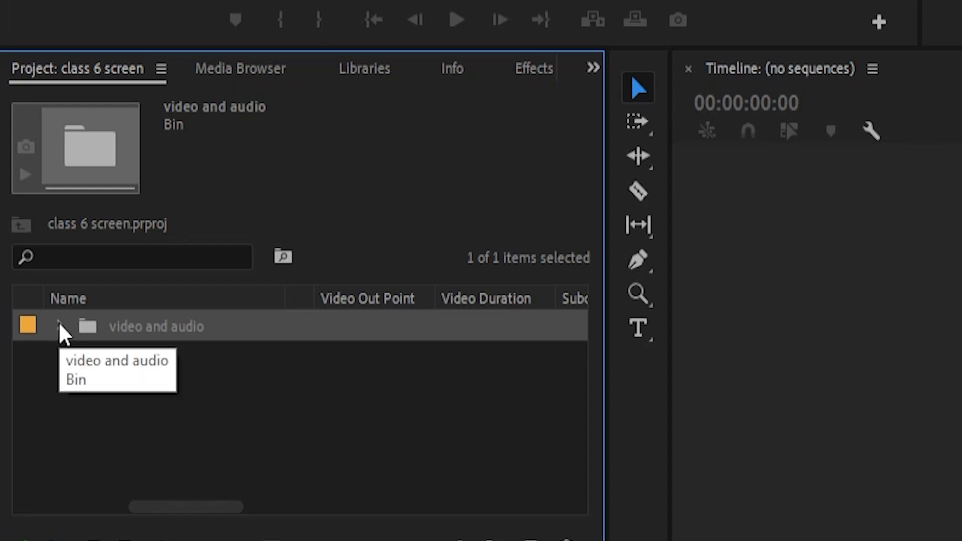
click(59, 326)
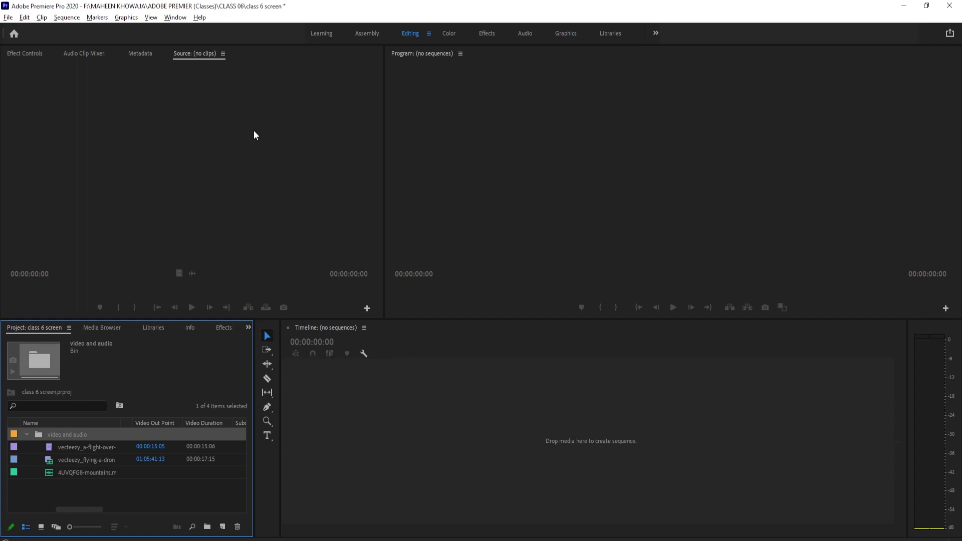
- Load the vecteezy flight-over-mountains clip into the Source monitor and play it from the start to 00:00:04:11
double_click(80, 447)
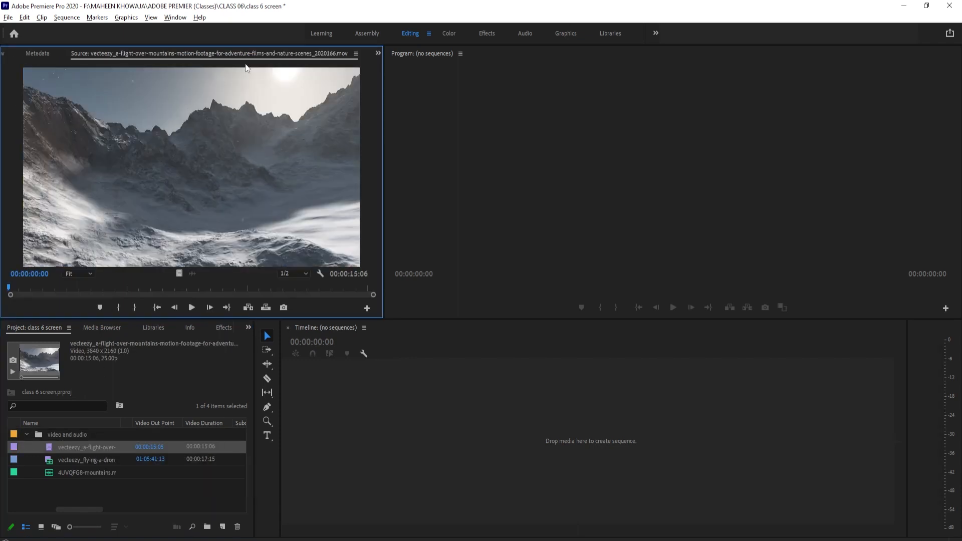
drag(7, 286, 1, 347)
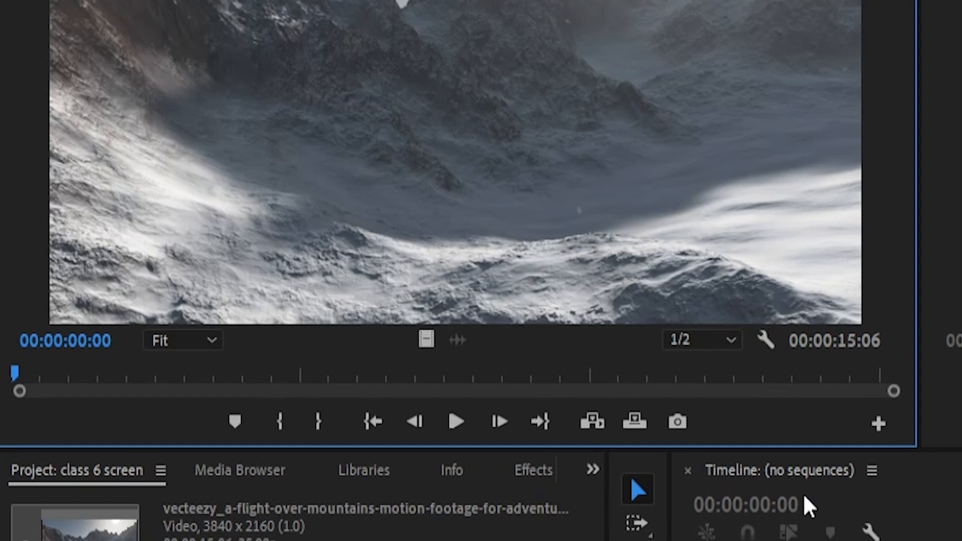
click(455, 422)
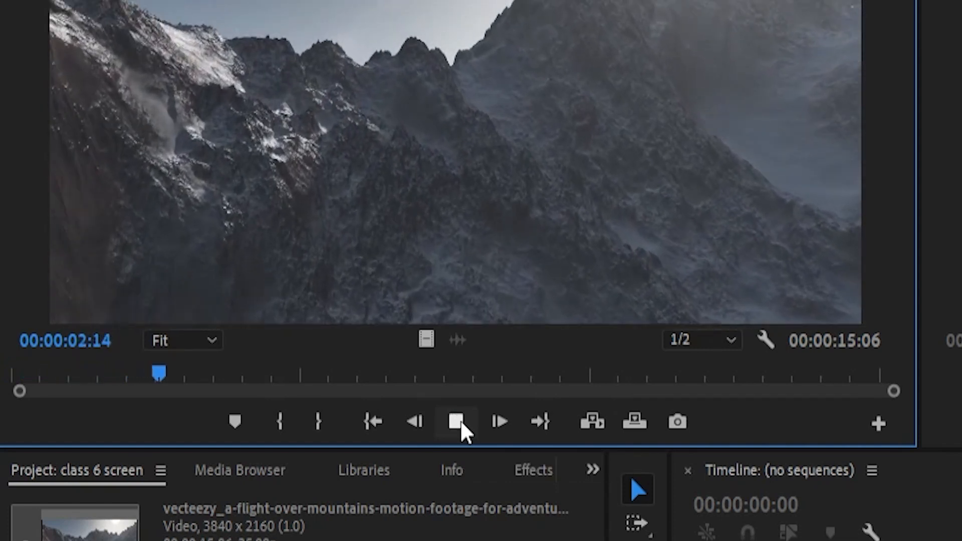
click(460, 424)
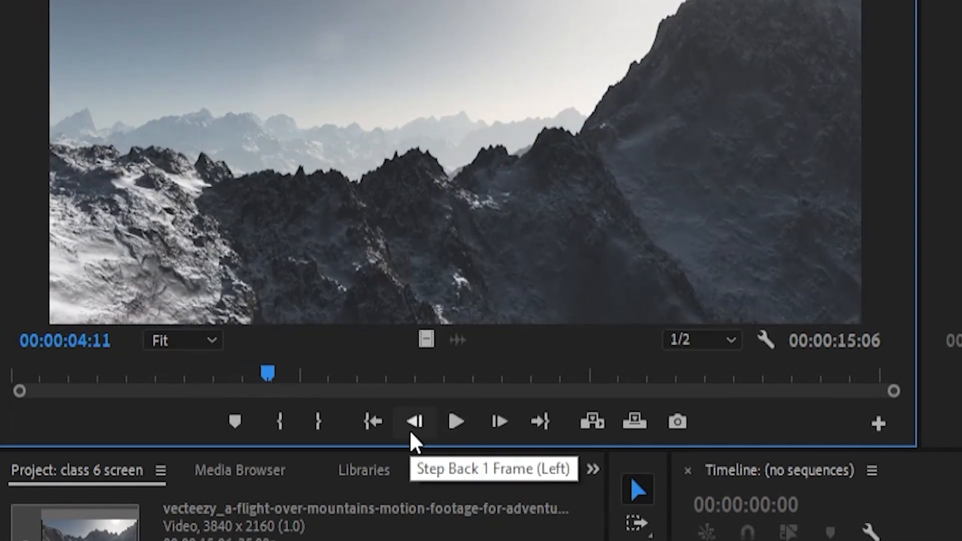
- Step the source clip back frame by frame to 00:00:04:05
click(411, 435)
click(411, 435)
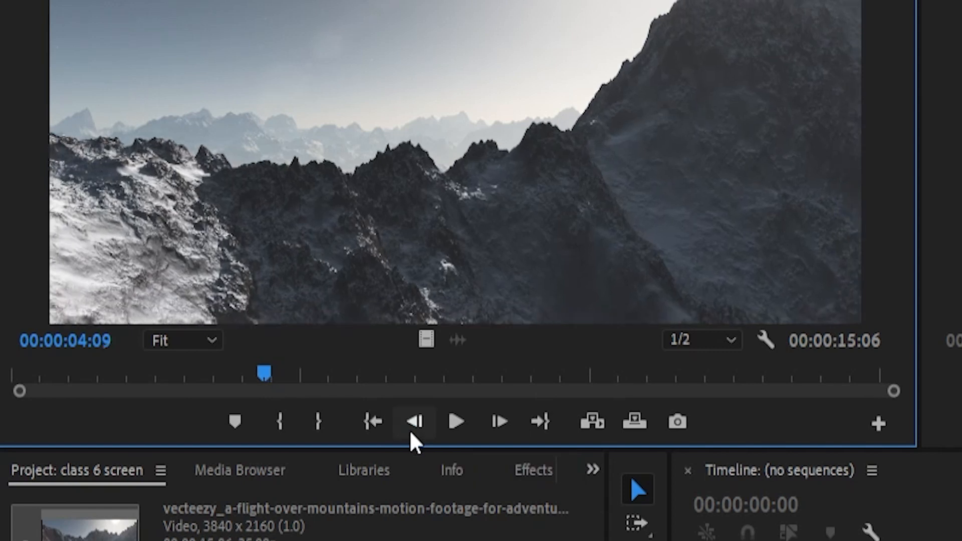
click(410, 435)
click(412, 436)
click(411, 436)
click(412, 438)
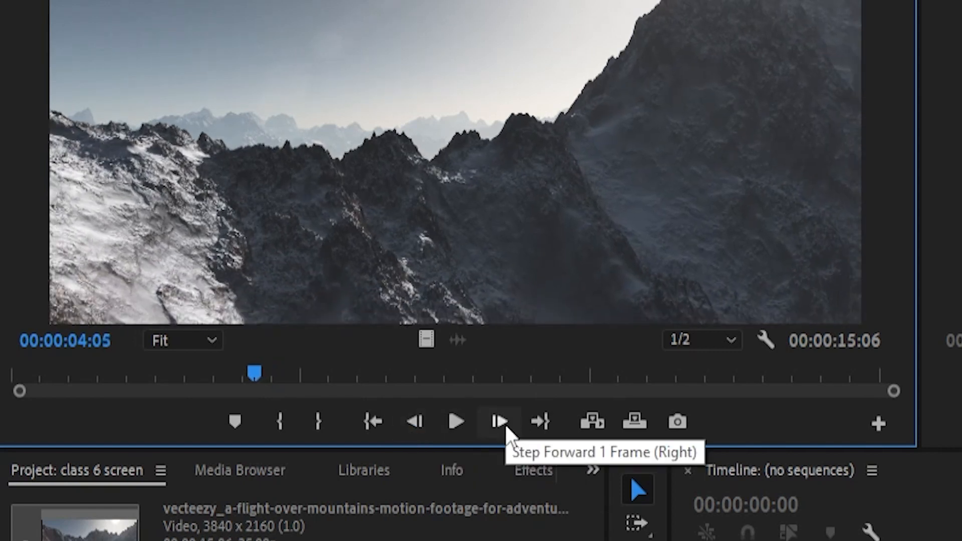
- Step the source clip forward frame by frame to 00:00:04:12
click(501, 430)
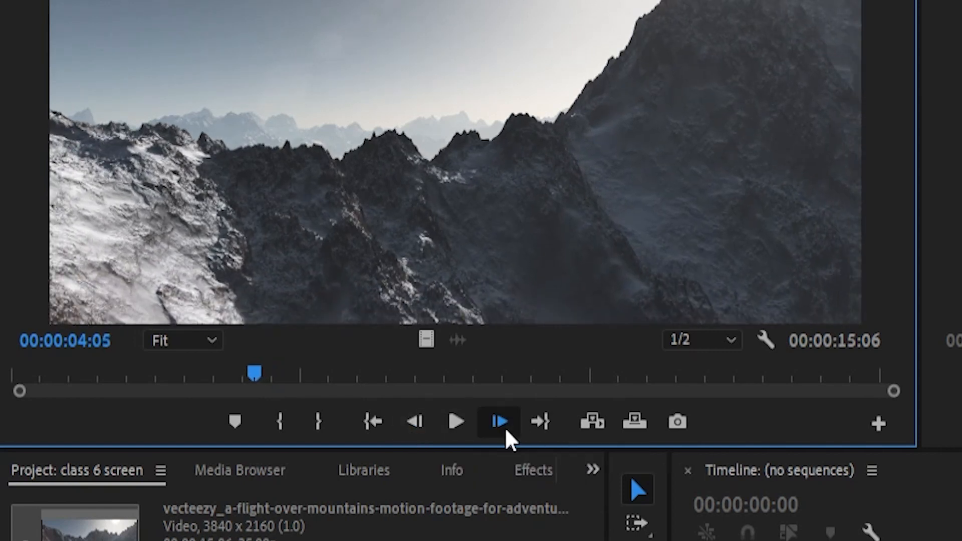
click(501, 430)
click(500, 430)
click(501, 430)
click(501, 430)
click(501, 430)
click(501, 430)
click(501, 430)
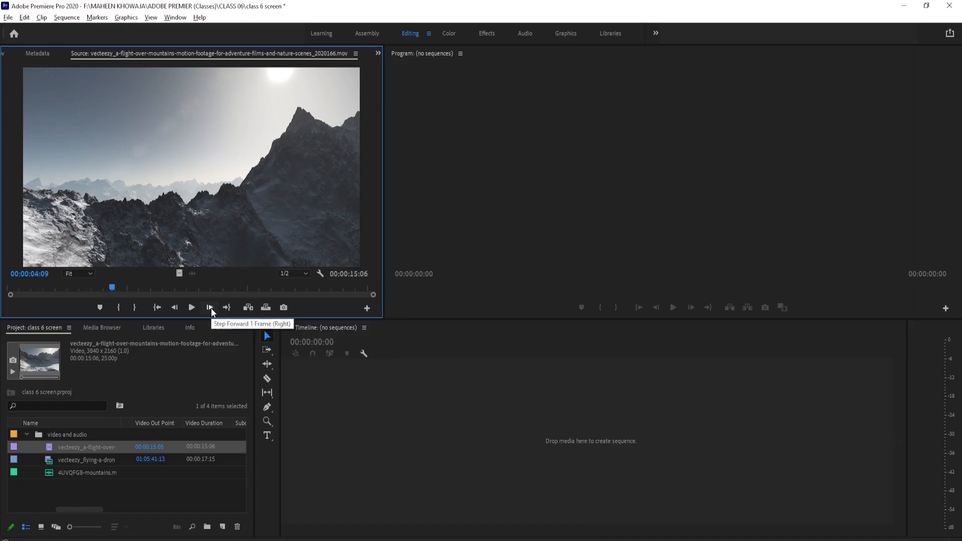
key(Right)
key(Right)
key(Right)
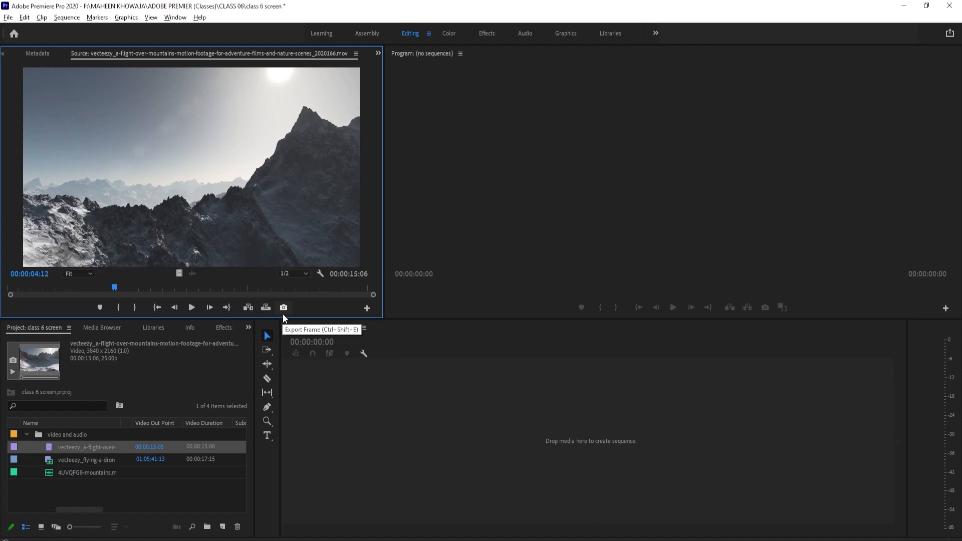
- Step the source clip back three frames to 00:00:04:09
key(Left)
key(Left)
key(Left)
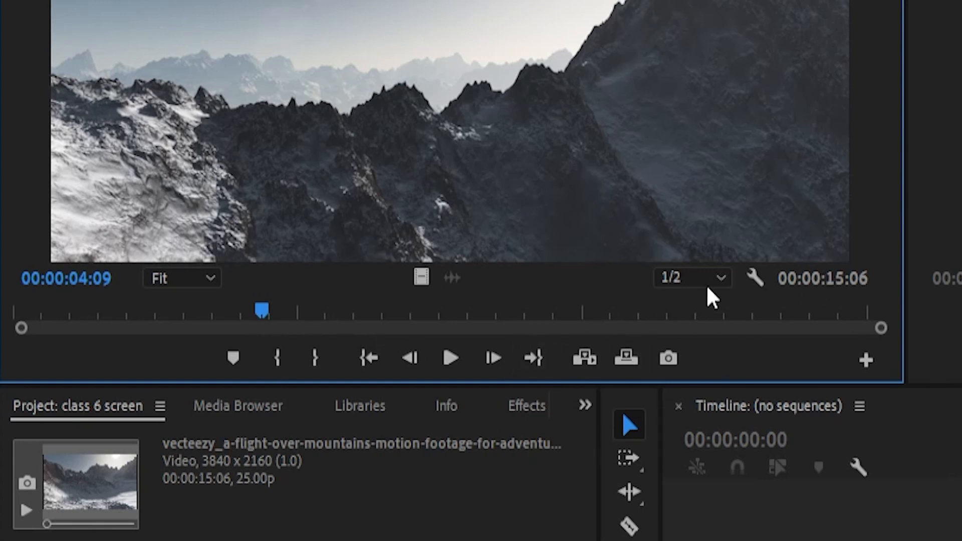
- Jump the source playhead to the clip's Out point and back to its In point
click(532, 359)
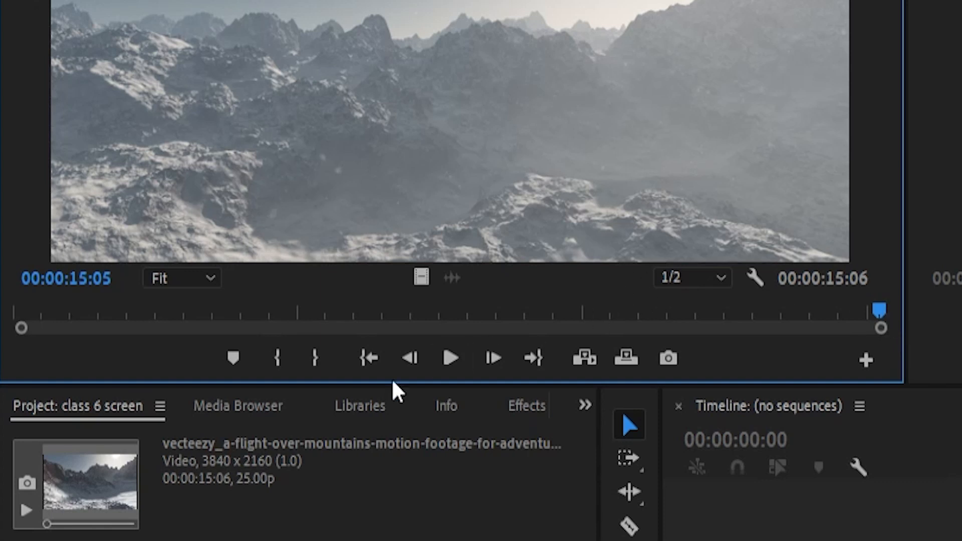
click(369, 359)
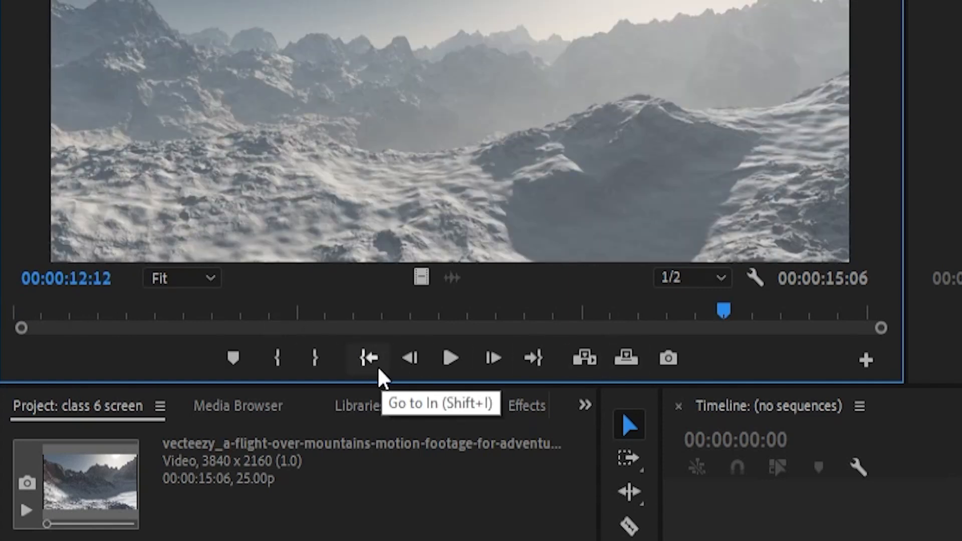
click(379, 371)
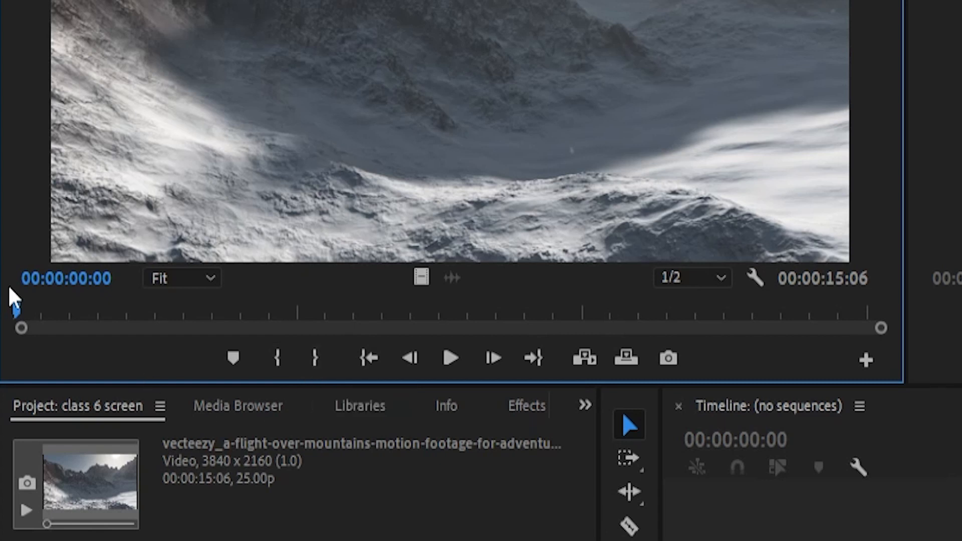
- Mark the source clip's In point at 00:00:02:18 and its Out point at 00:00:04:22
click(17, 313)
drag(16, 312, 168, 301)
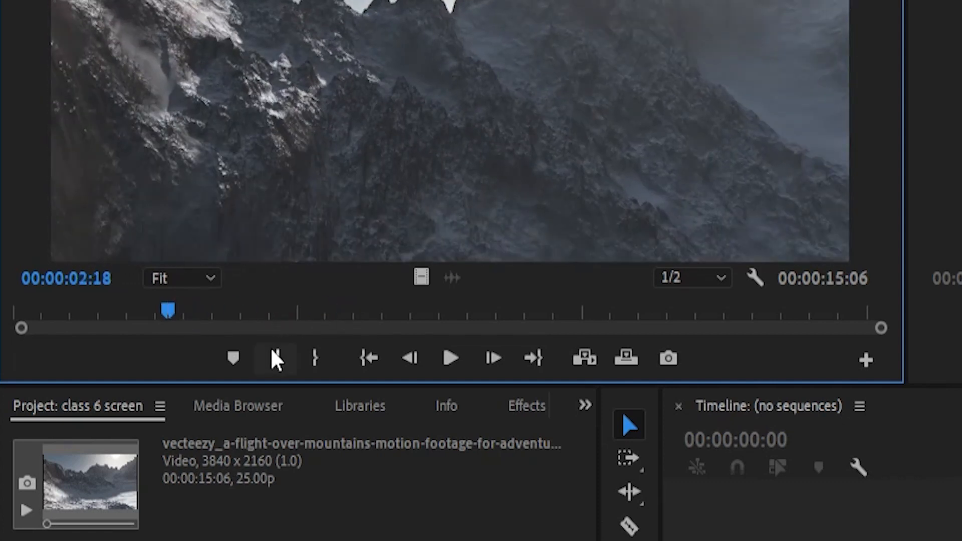
click(277, 366)
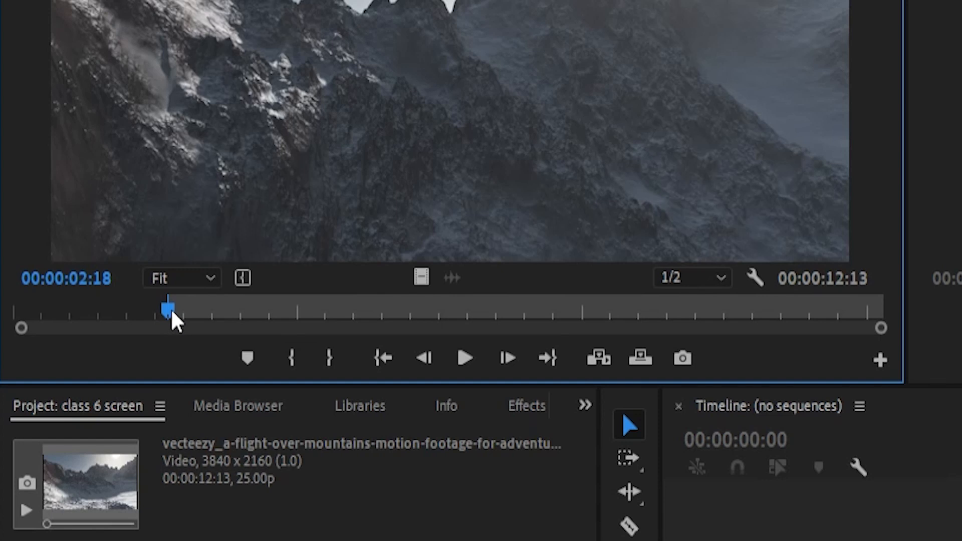
click(242, 310)
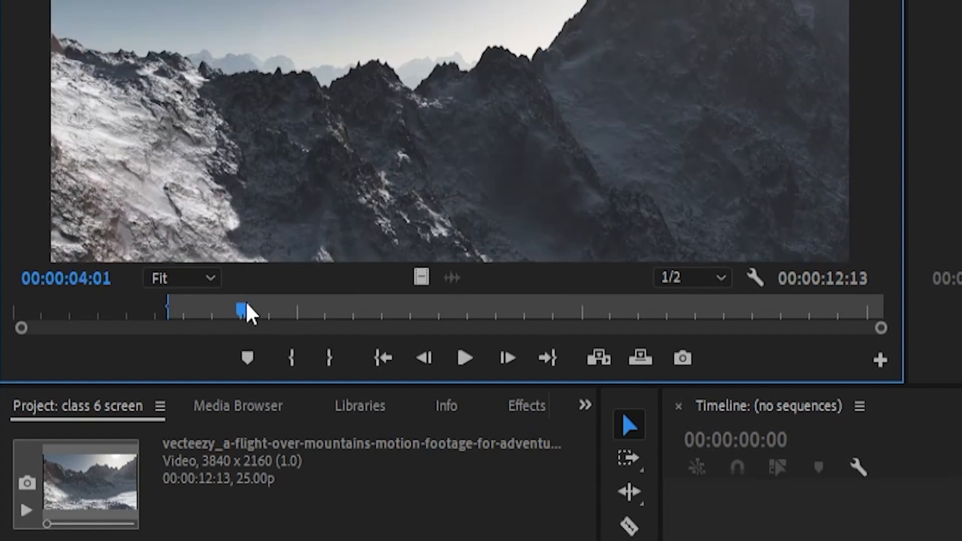
drag(244, 309, 290, 324)
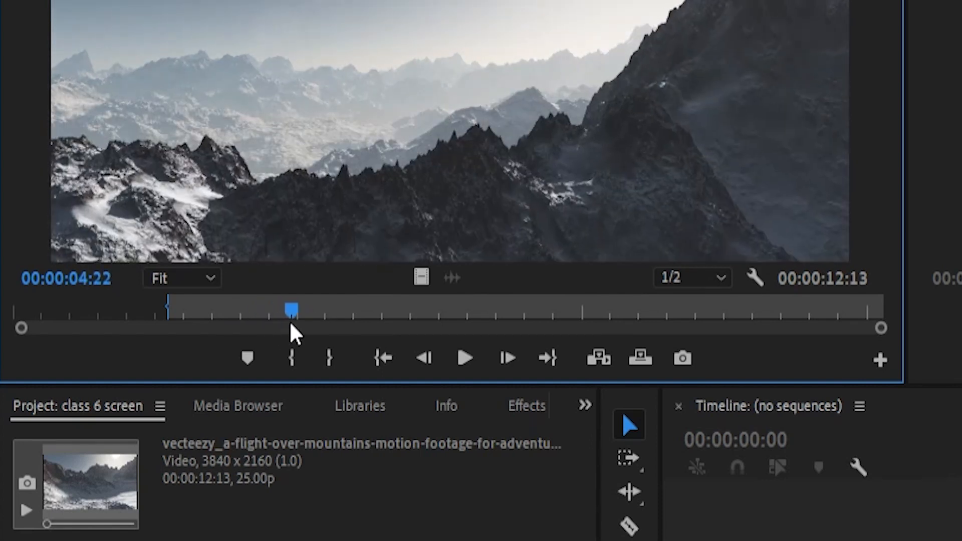
click(328, 357)
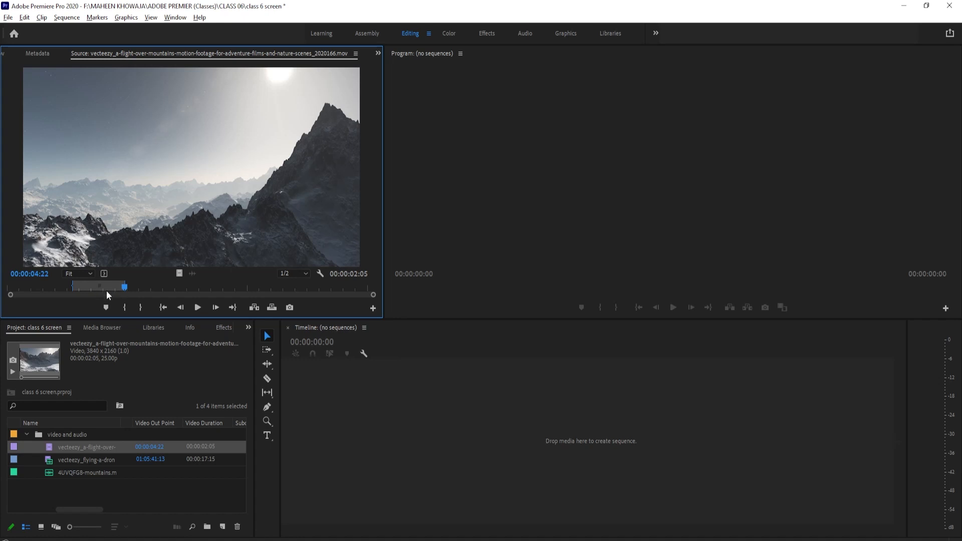
- Replace the source clip's In and Out marks with an In point at 00:00:03:14 and an Out point at 00:00:05:00
key(ctrl+shift+o)
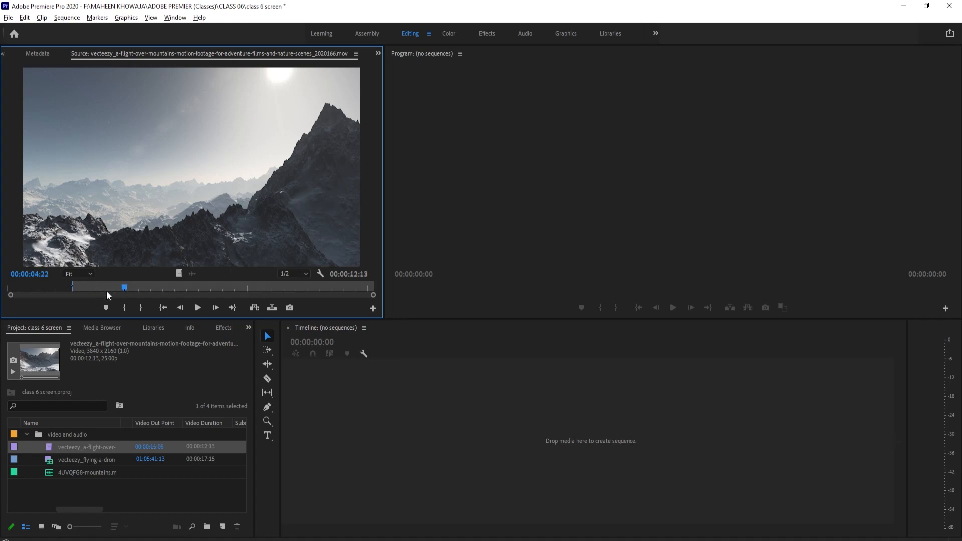
key(ctrl+shift+i)
drag(124, 288, 91, 290)
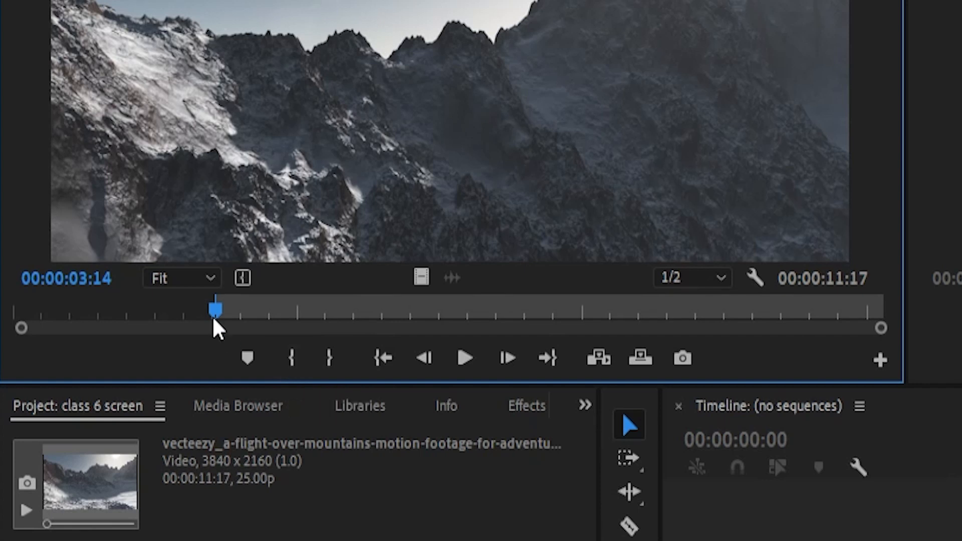
key(space)
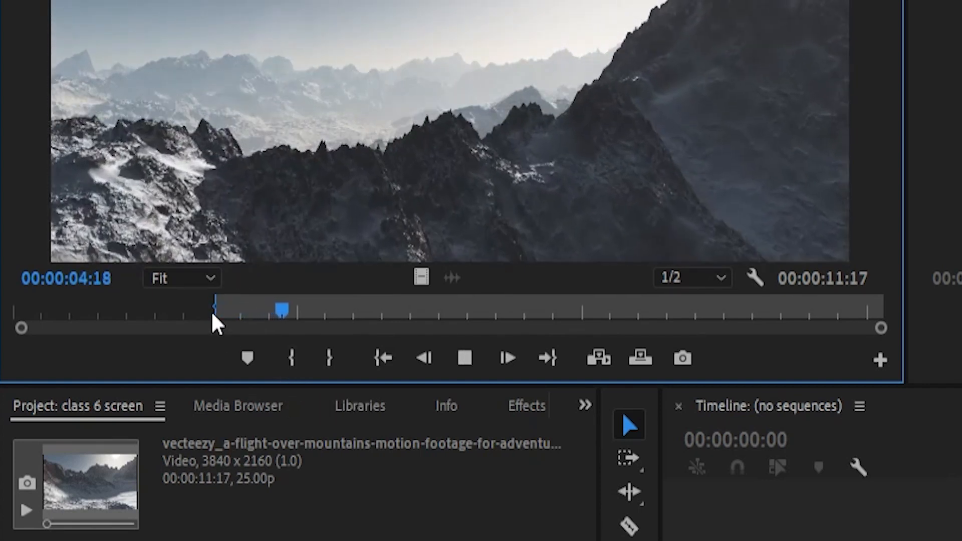
key(space)
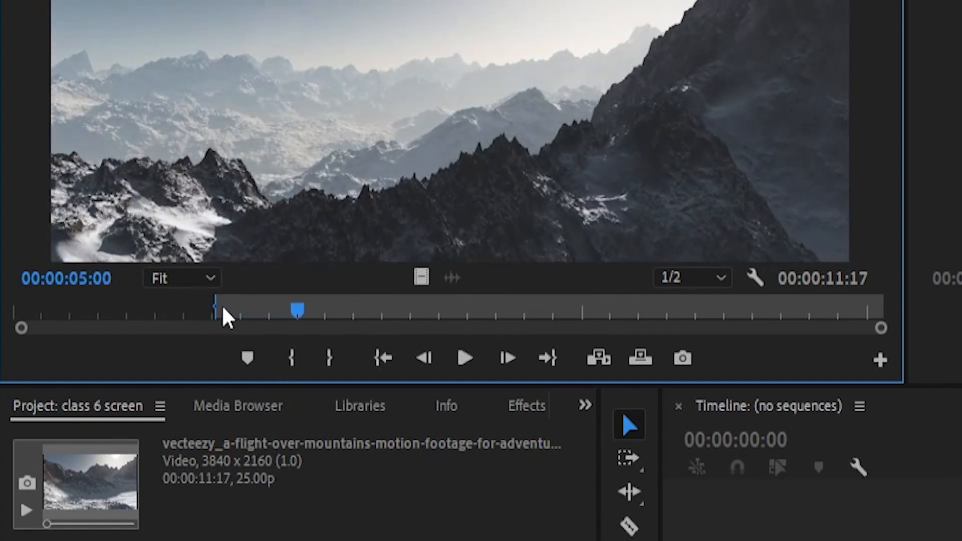
key(o)
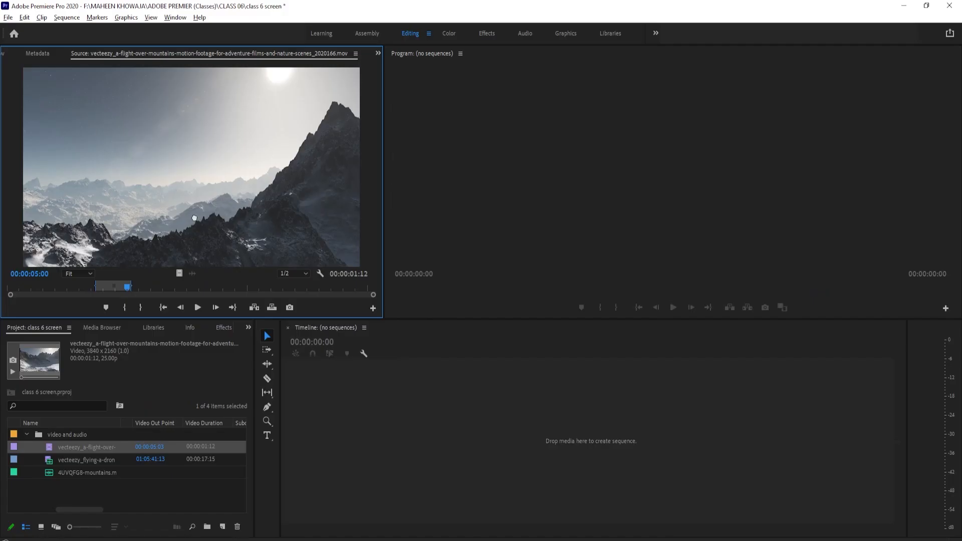
- Create a new sequence from the marked mountain range by placing it on the empty timeline
drag(194, 218, 340, 428)
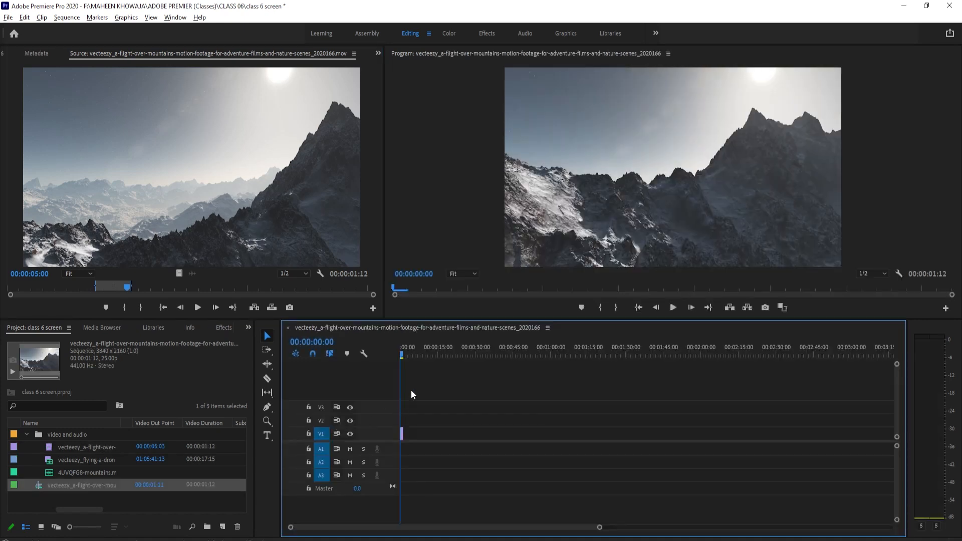
key(=)
key(=)
key(=)
key(=)
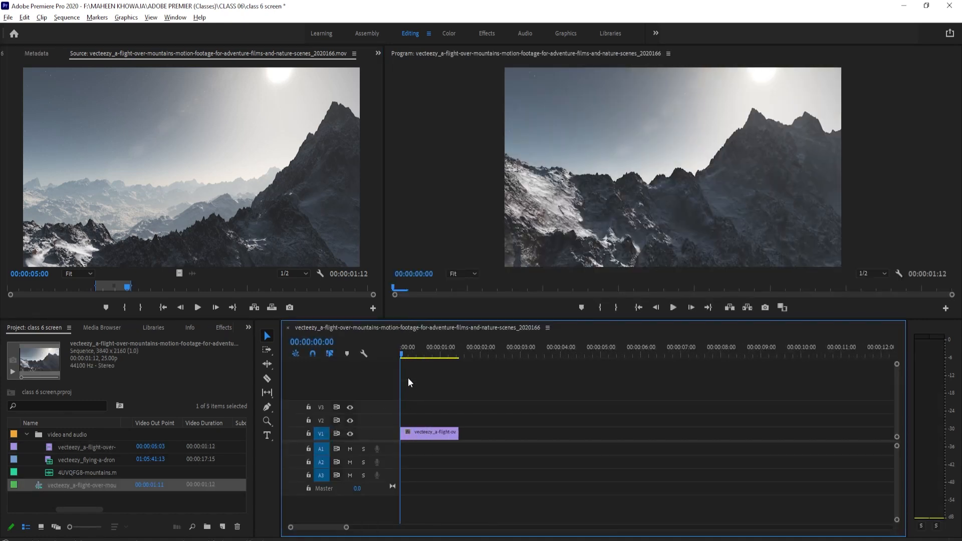
key(=)
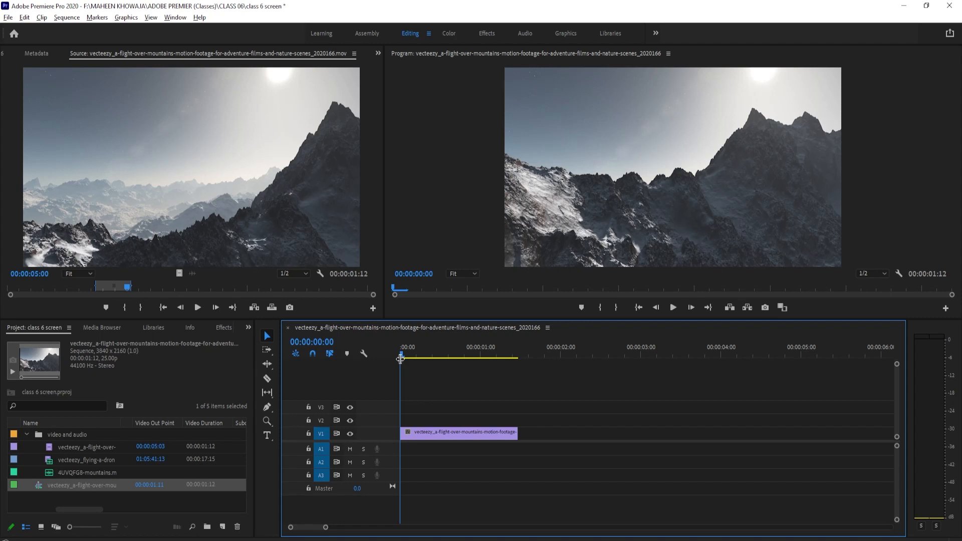
- Mark a new range on the flight-over-mountains source clip, with In at 00:00:08:24 and Out at 00:00:12:09
drag(177, 283, 276, 301)
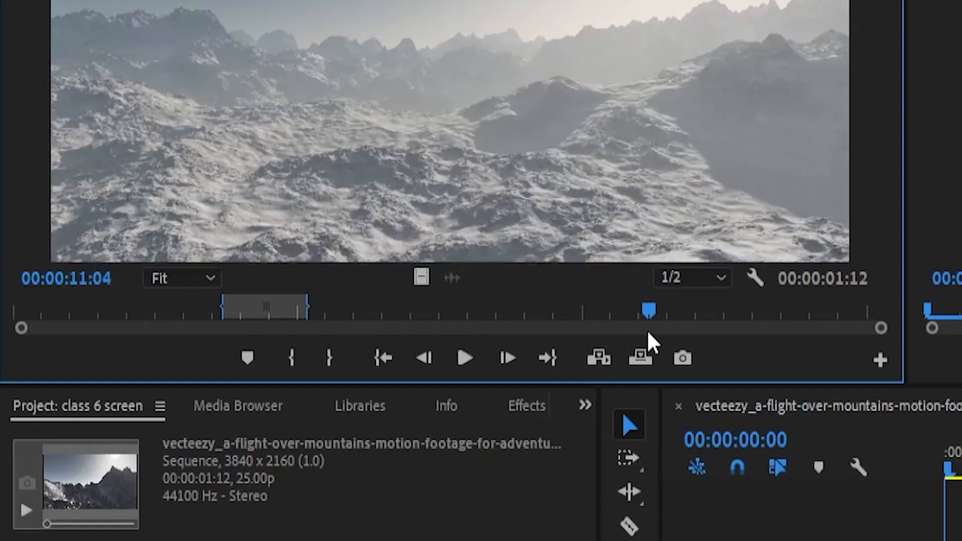
drag(651, 343, 522, 385)
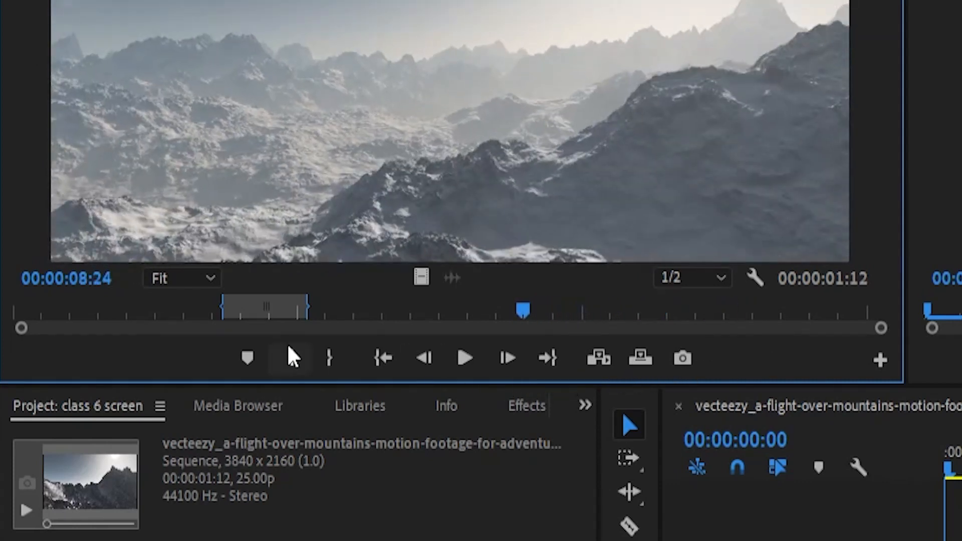
click(291, 358)
drag(518, 325, 717, 314)
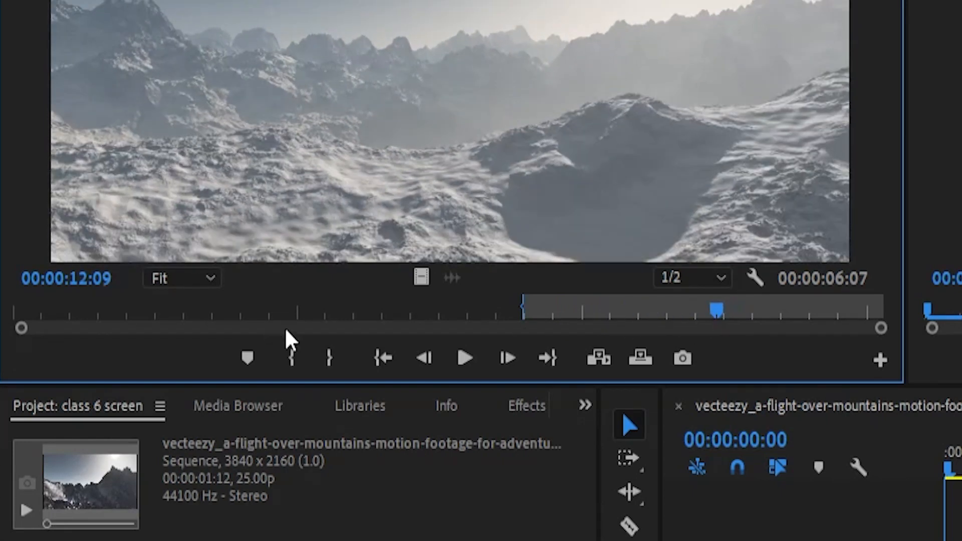
click(330, 358)
- Place the newly marked mountain range on V1 directly after the first clip, leaving no gap
drag(245, 232, 528, 446)
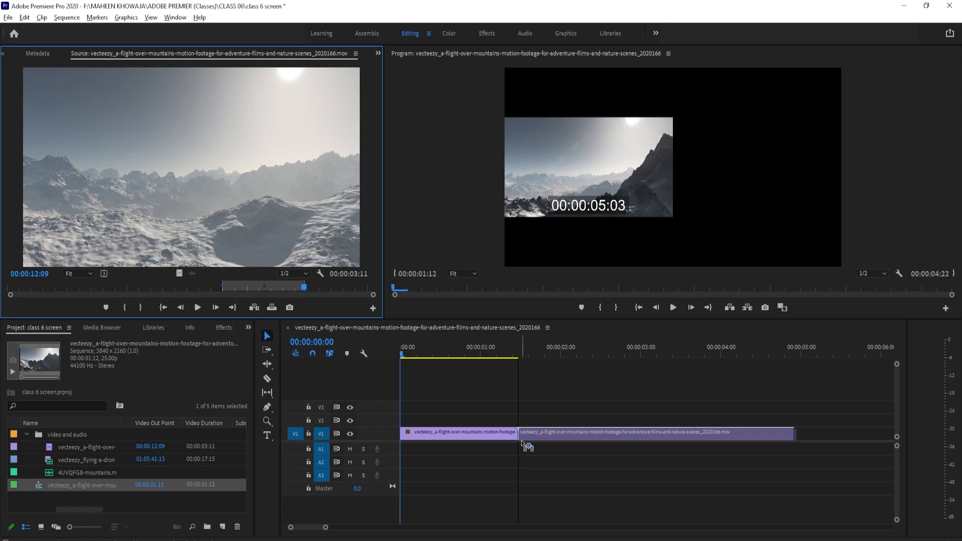
mouse_move(522, 441)
mouse_down()
mouse_move(539, 450)
mouse_move(524, 454)
mouse_move(524, 437)
mouse_up()
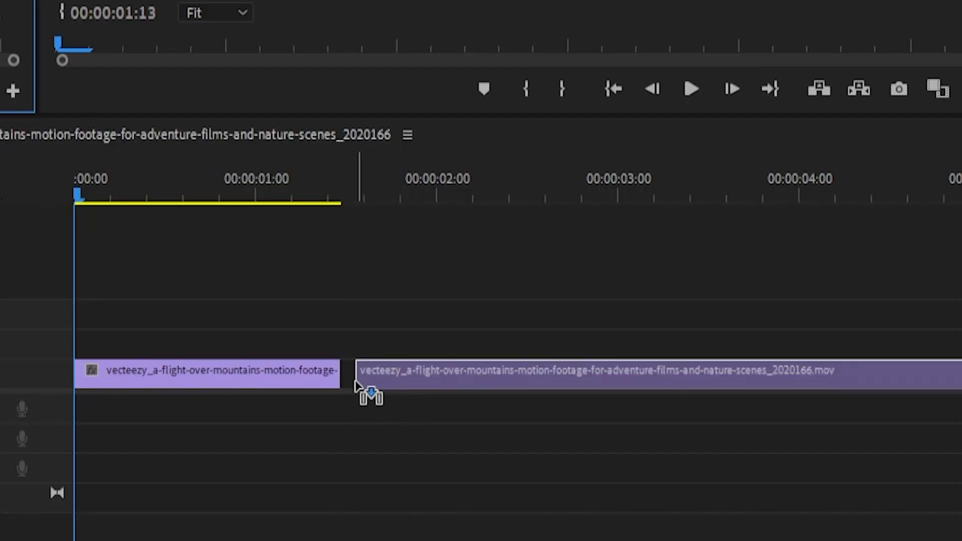
mouse_move(356, 386)
mouse_down()
mouse_move(360, 395)
mouse_move(352, 383)
mouse_up()
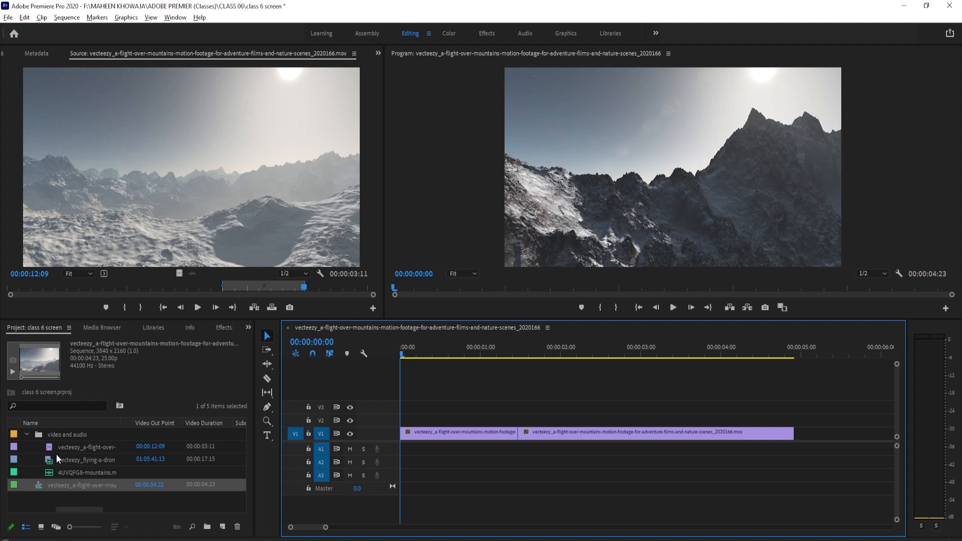
- Load the drone-over-glaciers clip as the source and mark its In point at 01:05:27:22 and Out point at 01:05:31:17
double_click(53, 459)
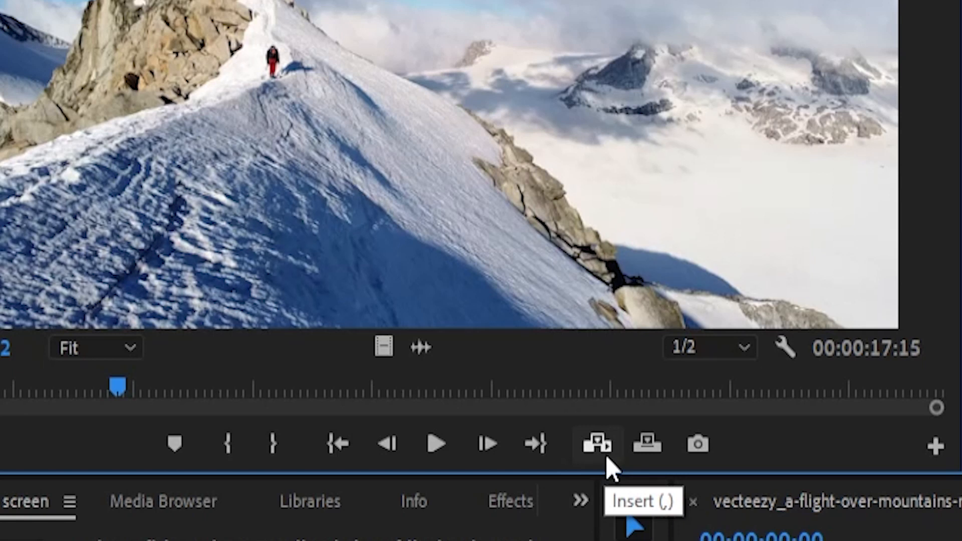
click(597, 444)
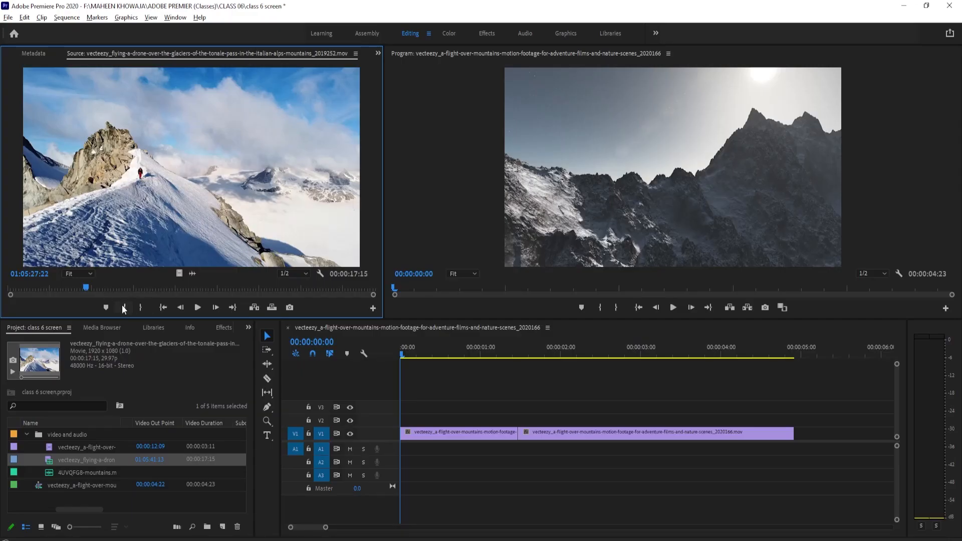
click(123, 307)
drag(88, 287, 167, 284)
click(144, 305)
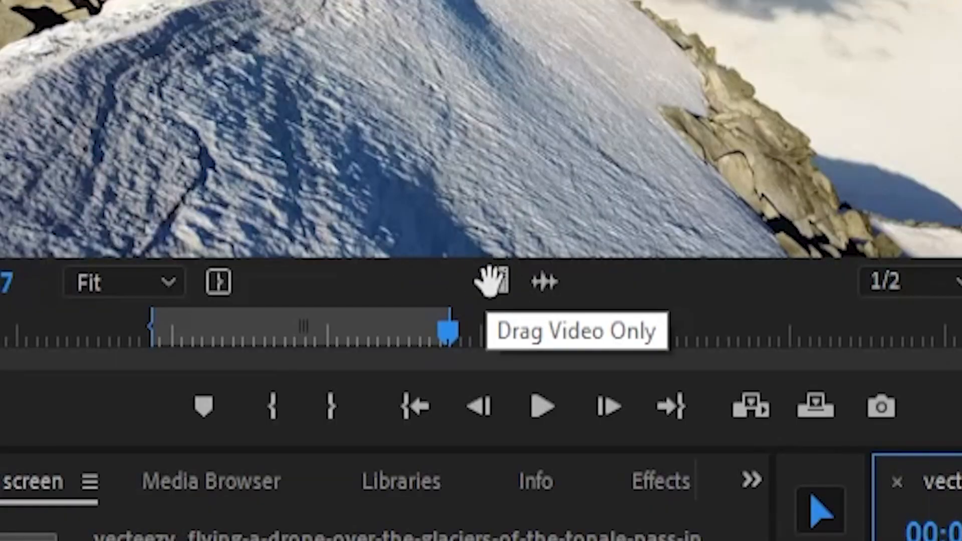
- Try inserting only the drone clip's video between the two mountain clips on V1, and undo that insert
drag(491, 281, 461, 440)
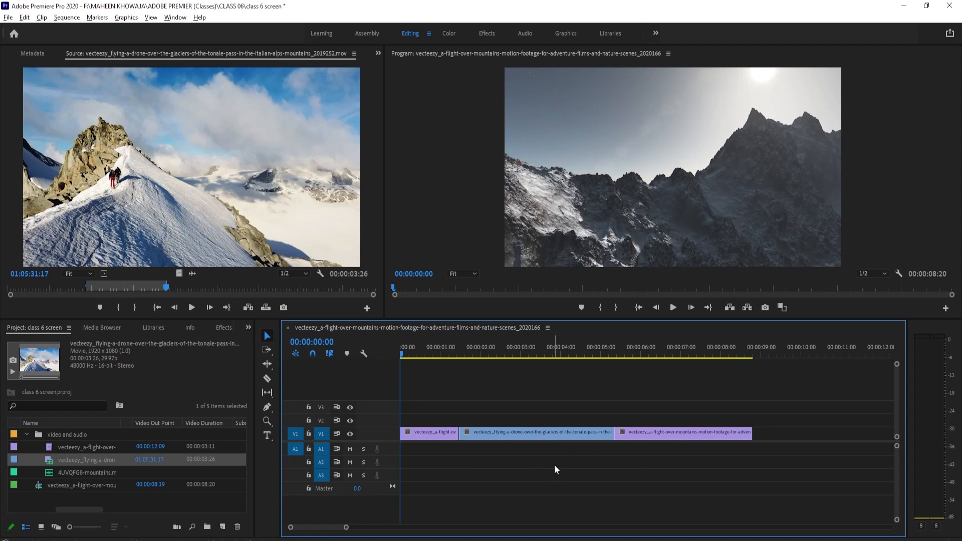
key(ctrl+z)
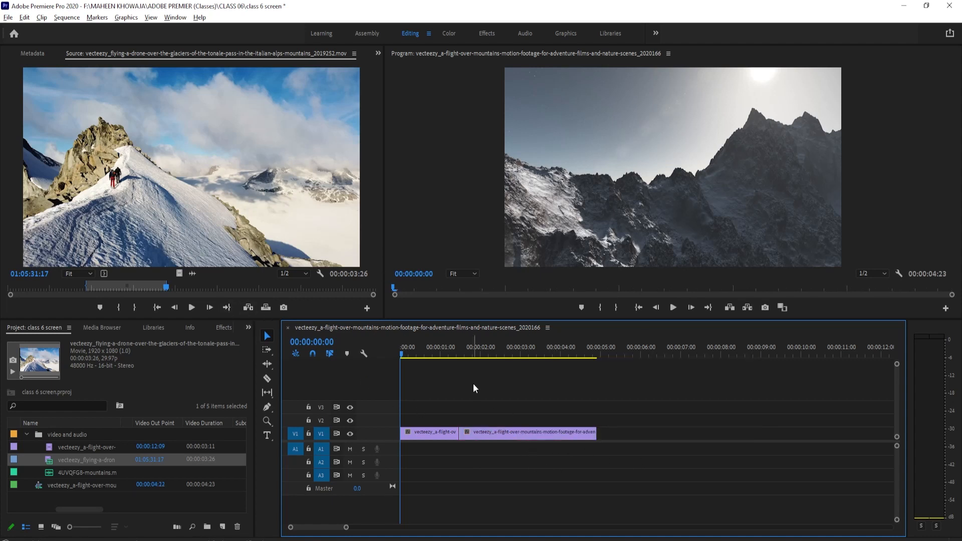
- Insert the marked drone range at the cut between the two mountain clips and delete its audio from A1
drag(402, 354, 461, 363)
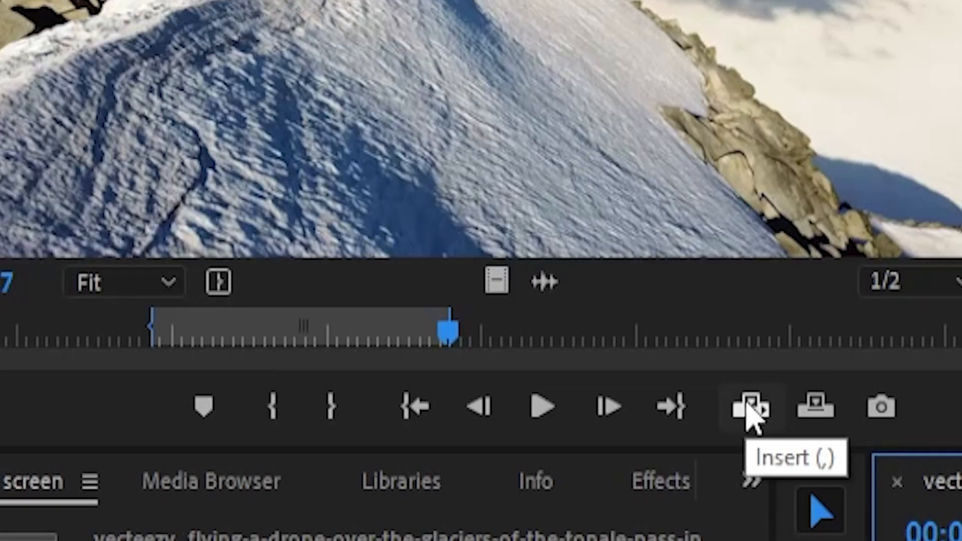
click(750, 407)
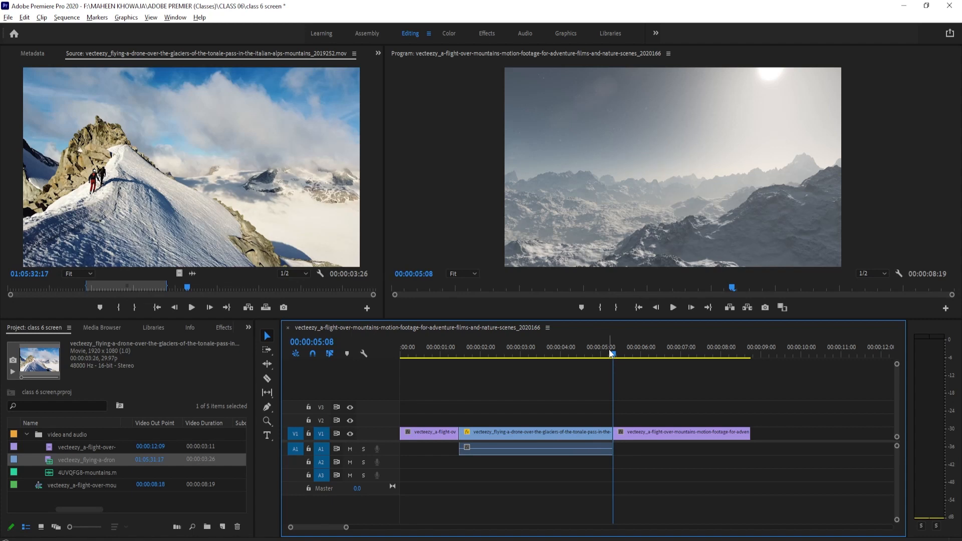
mouse_move(612, 354)
mouse_down()
mouse_move(559, 364)
mouse_move(623, 359)
mouse_up()
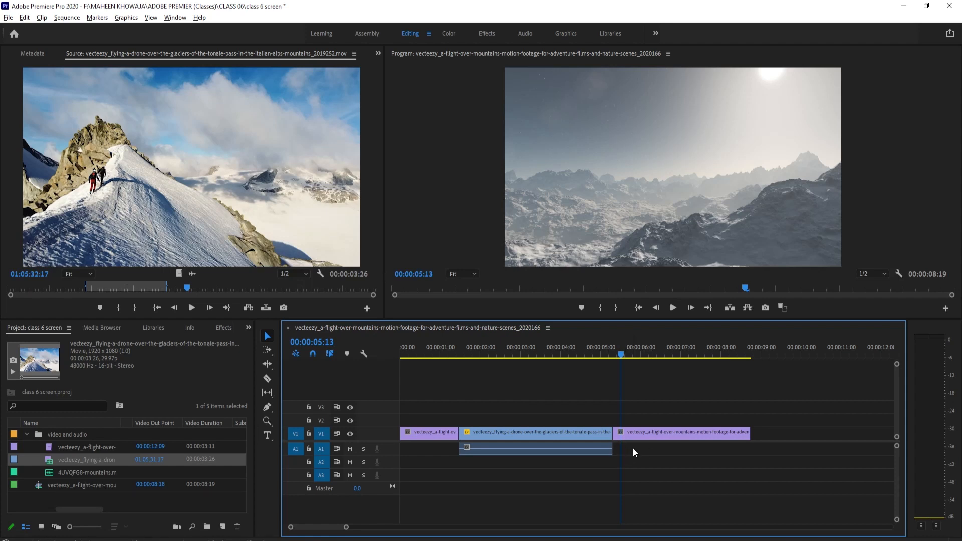
drag(633, 451, 528, 456)
key(Delete)
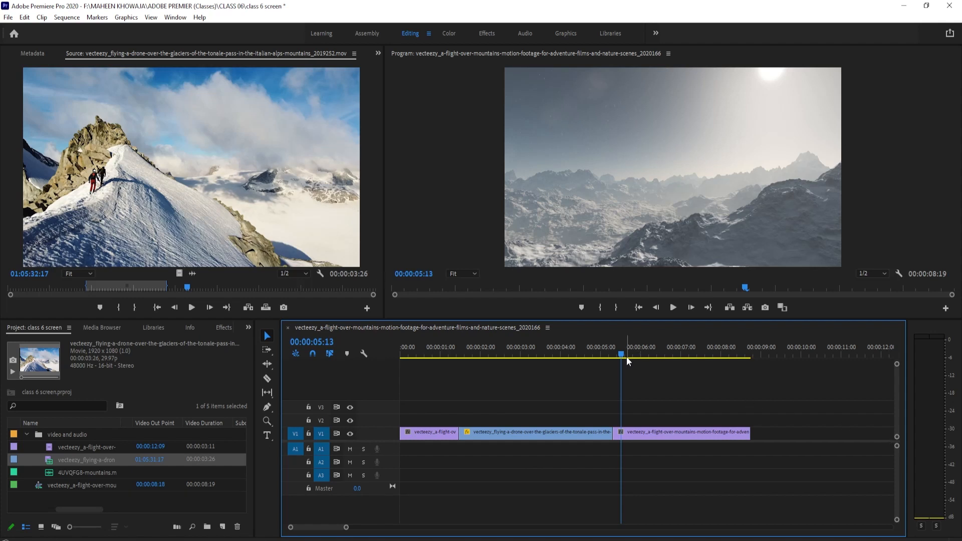
- Mark a new source range 00:00:04:03 long on the drone clip, with its Out point at 01:05:40:11
drag(623, 350, 396, 394)
click(249, 291)
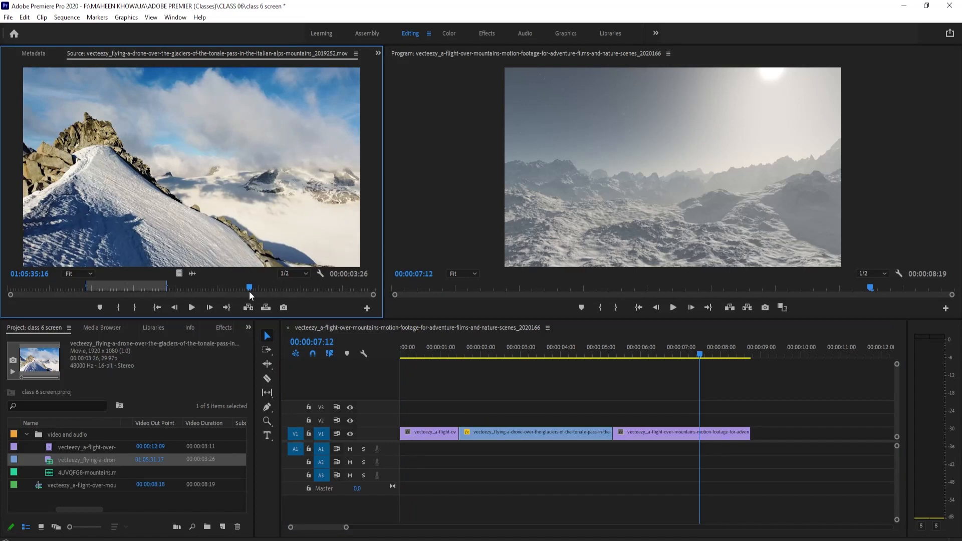
drag(249, 288, 223, 329)
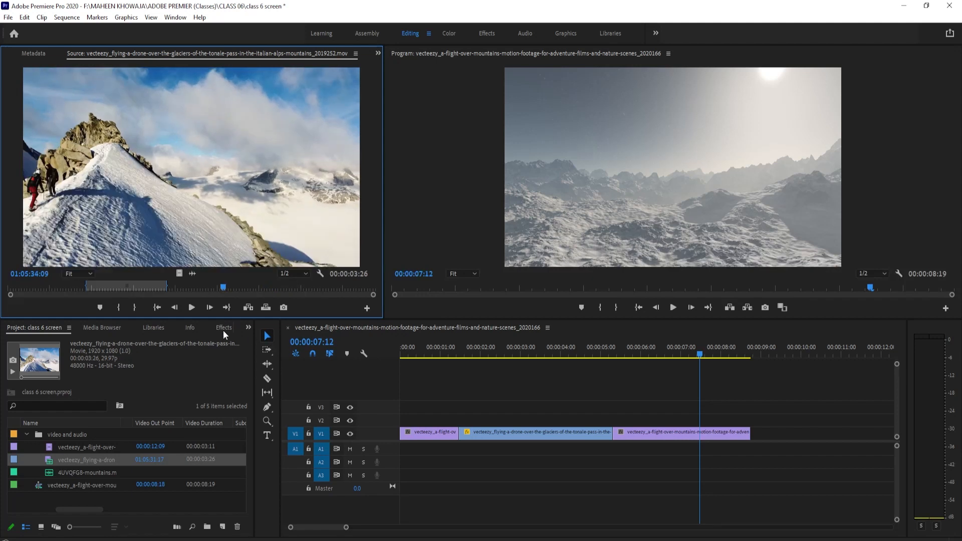
key(space)
key(space)
click(120, 306)
drag(263, 284, 350, 291)
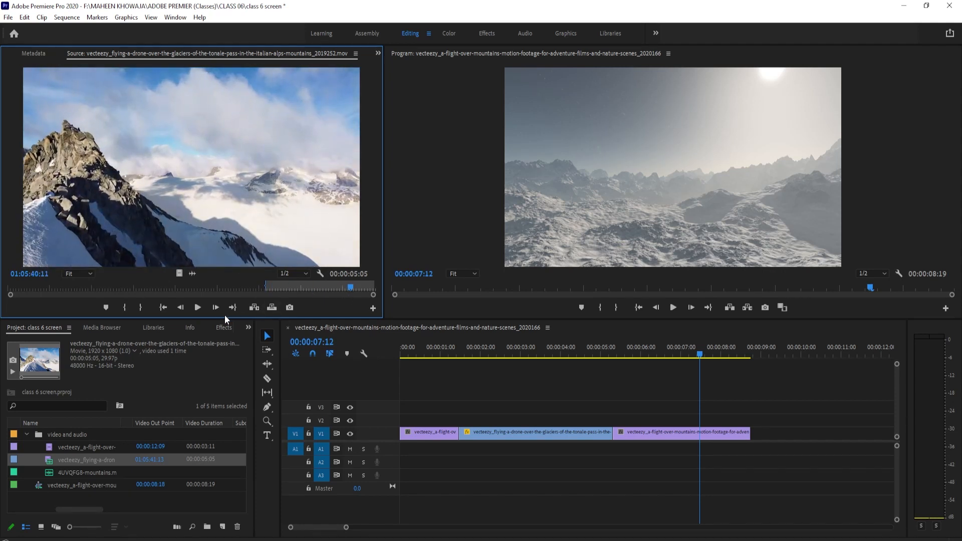
click(141, 307)
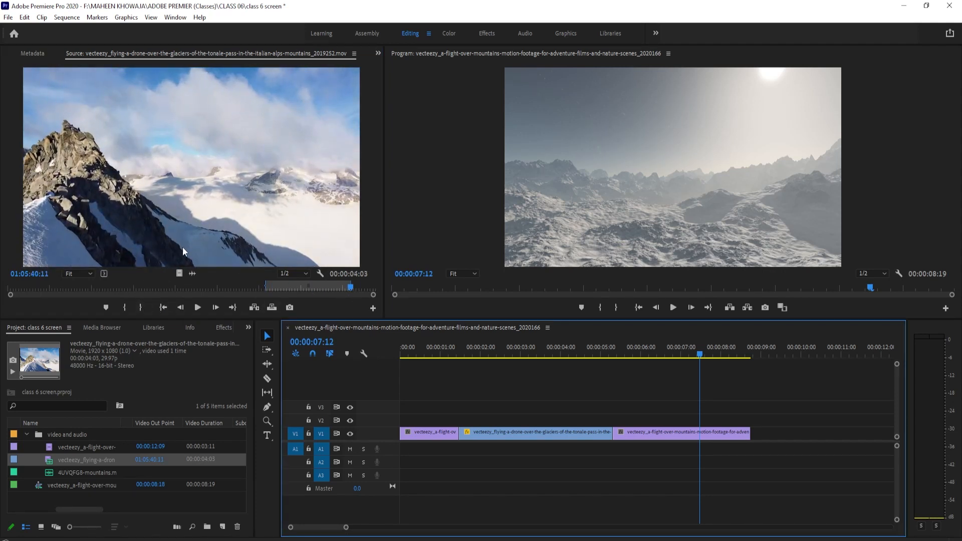
- Append only the video of the marked drone range to the end of V1 and return the playhead to the start
click(179, 273)
drag(335, 363, 757, 431)
drag(699, 348, 588, 412)
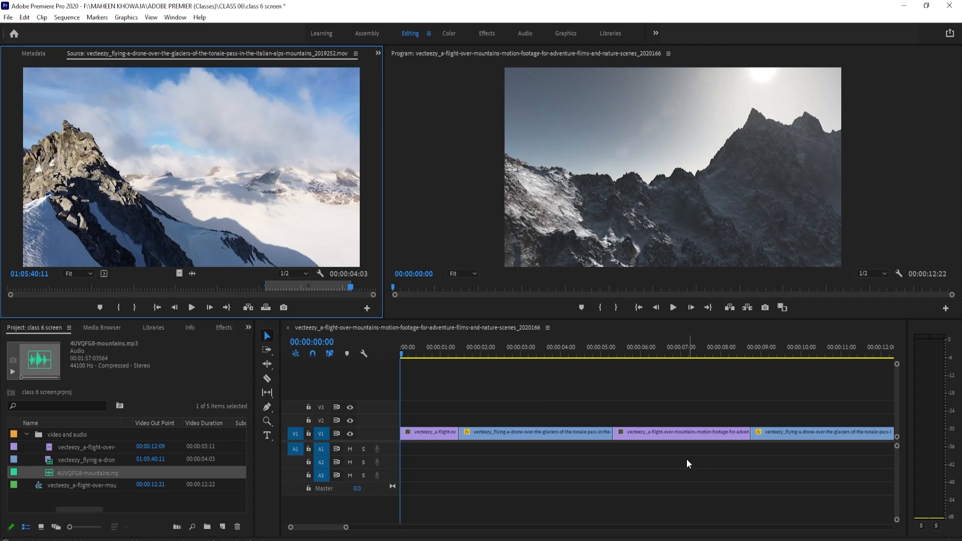
- Mark 4UVQFG8-mountains.mp3 from 00;00;00;00 to 00;00;26;12 and place its audio on A1 from the sequence start
double_click(51, 473)
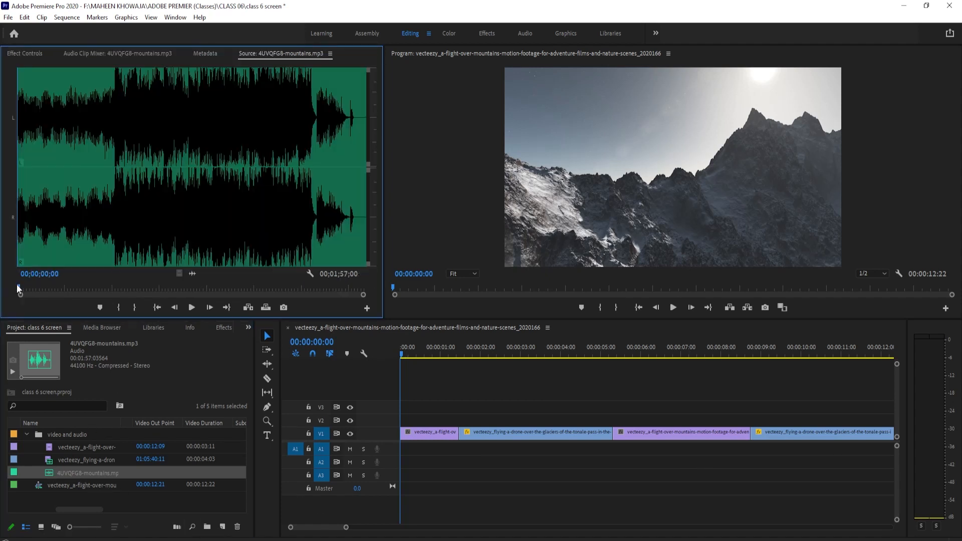
drag(18, 287, 17, 372)
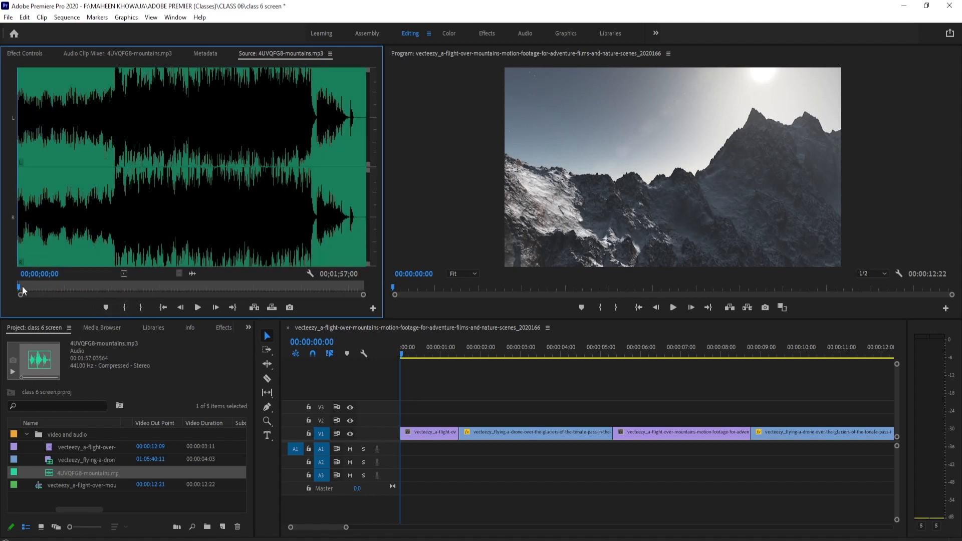
key(space)
drag(17, 287, 59, 307)
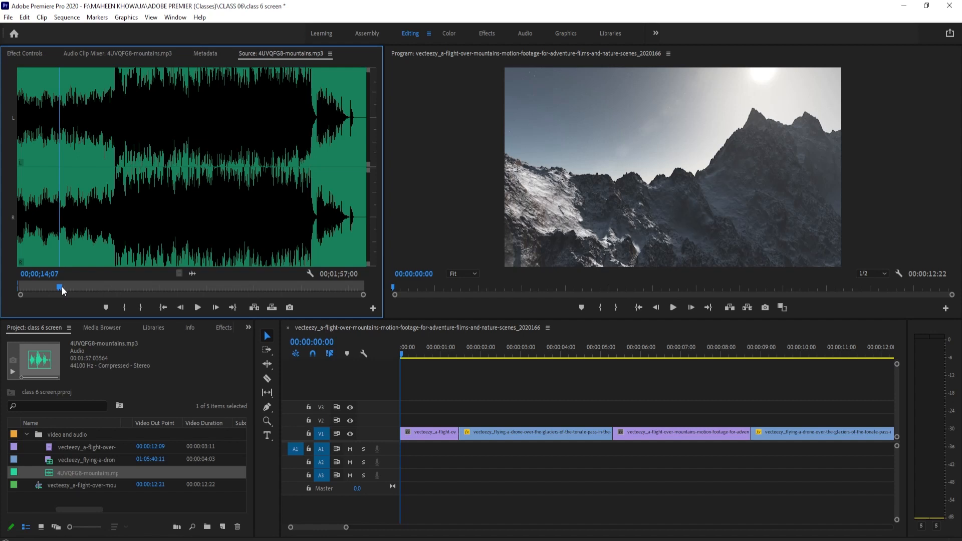
drag(57, 287, 95, 287)
click(137, 304)
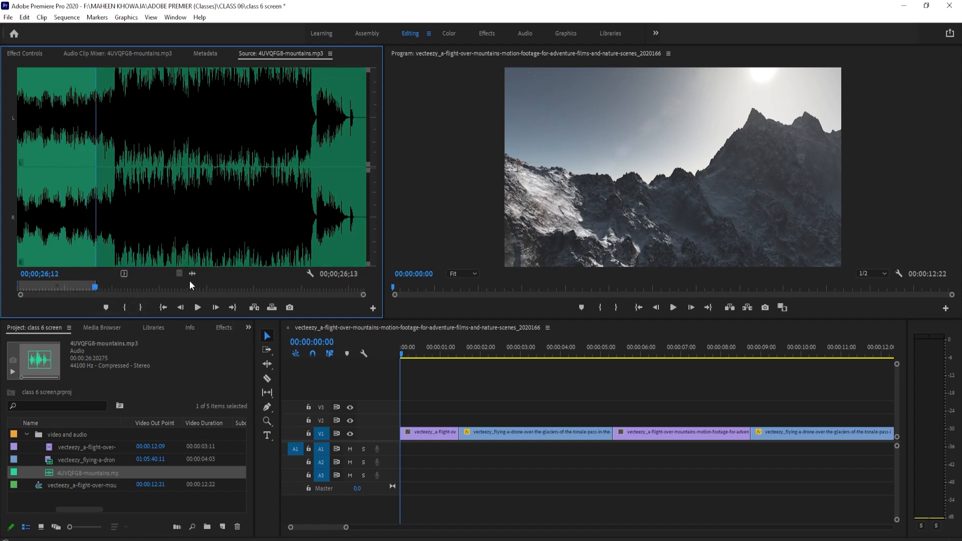
drag(191, 273, 398, 451)
drag(402, 356, 899, 451)
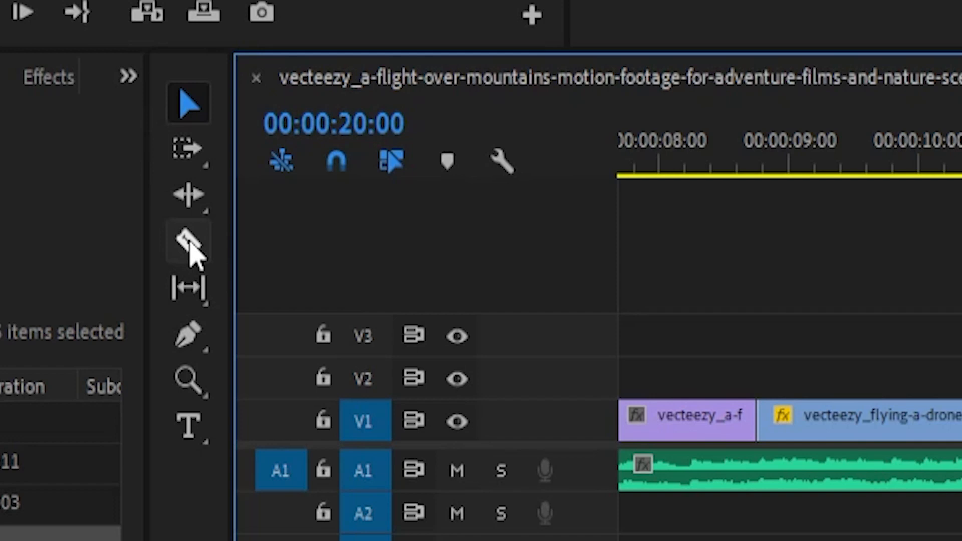
- Cut the music on A1 with the Razor tool where the video ends and delete the leftover part
click(190, 245)
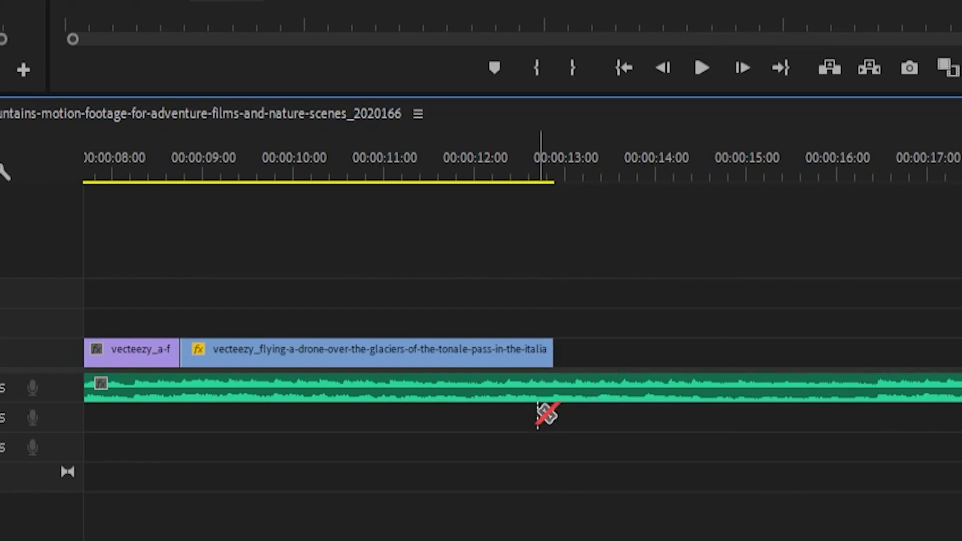
click(555, 388)
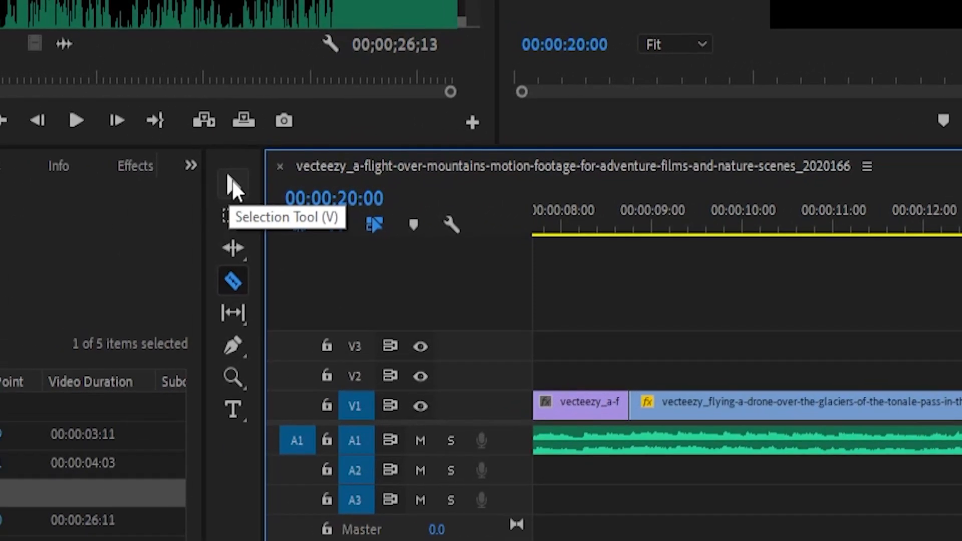
click(233, 183)
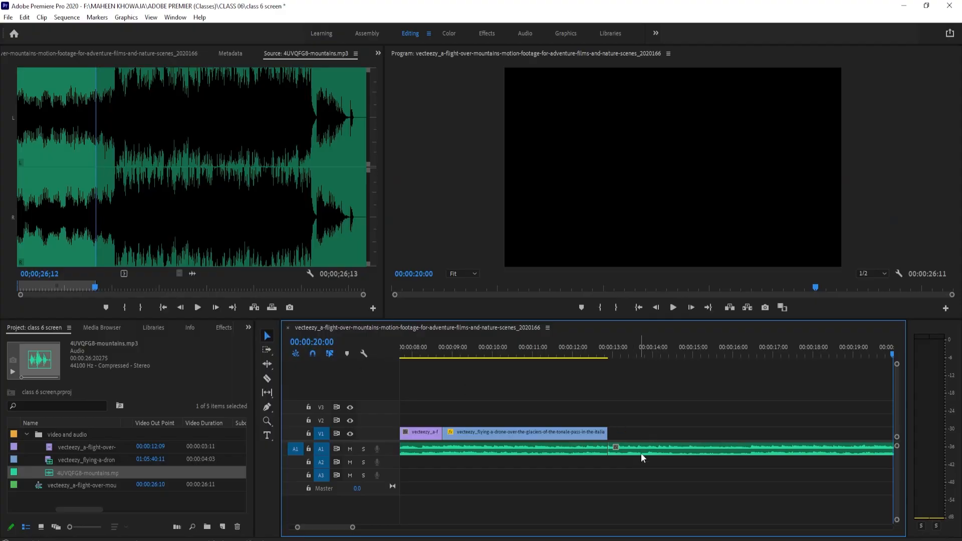
click(642, 449)
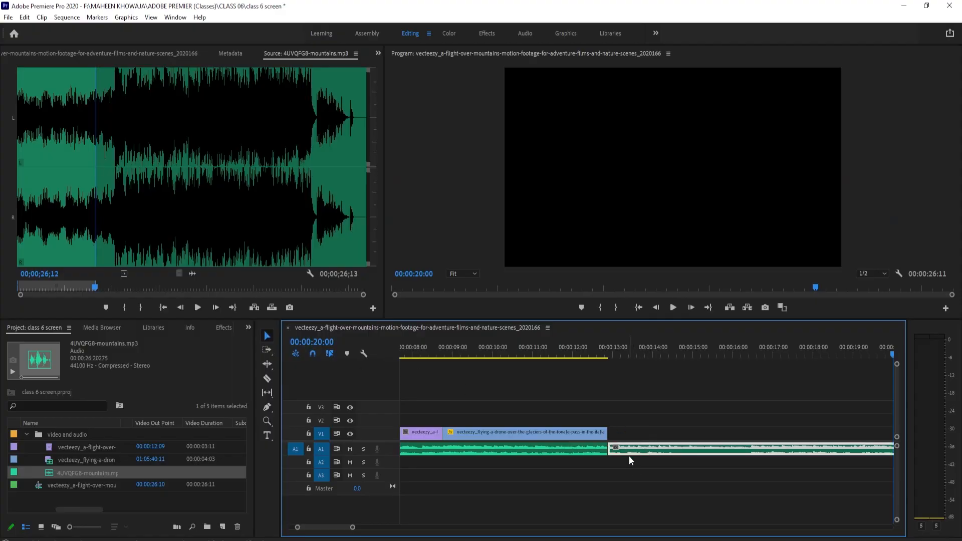
key(Delete)
- Play the assembled sequence from its start with the music, and scrub back through the clips to review the edit
key(Home)
key(backslash)
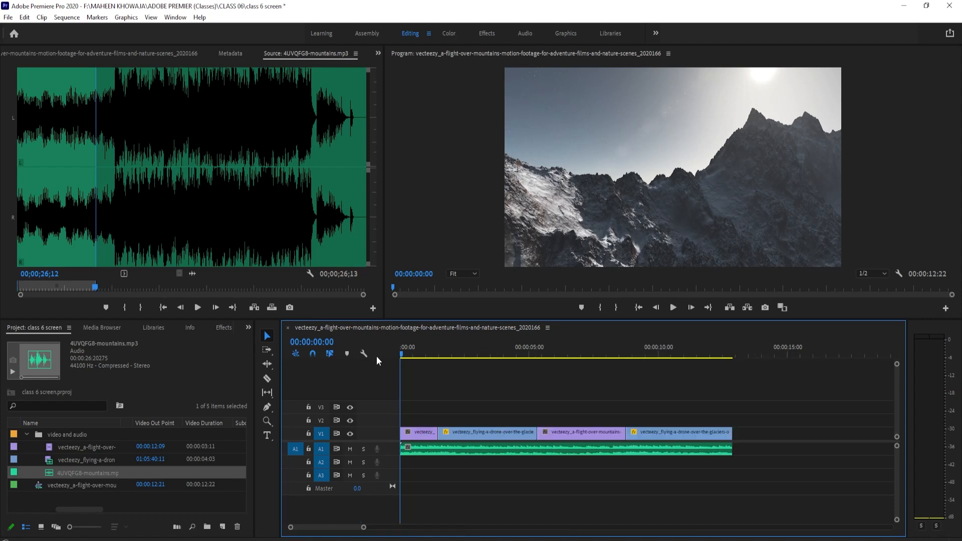
key(equal)
key(equal)
key(space)
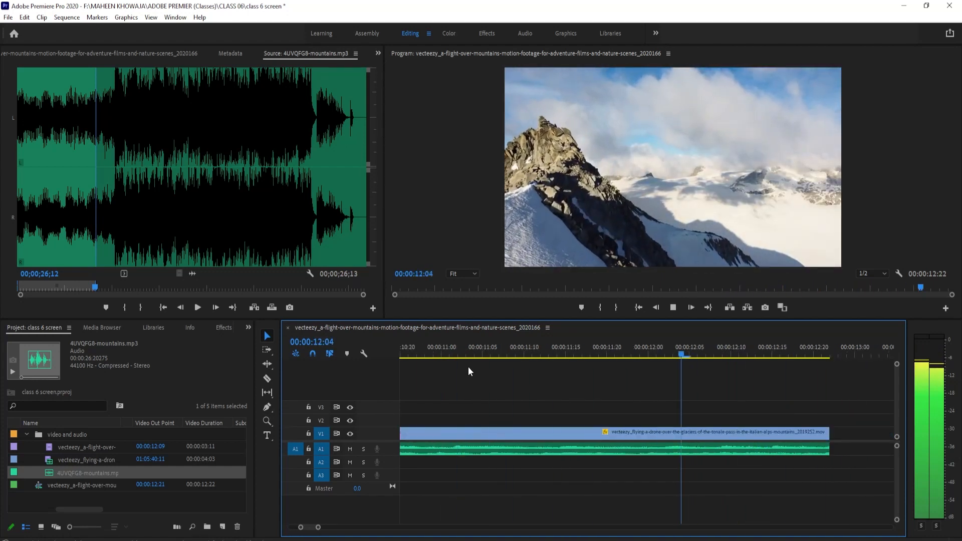
drag(671, 354, 2, 420)
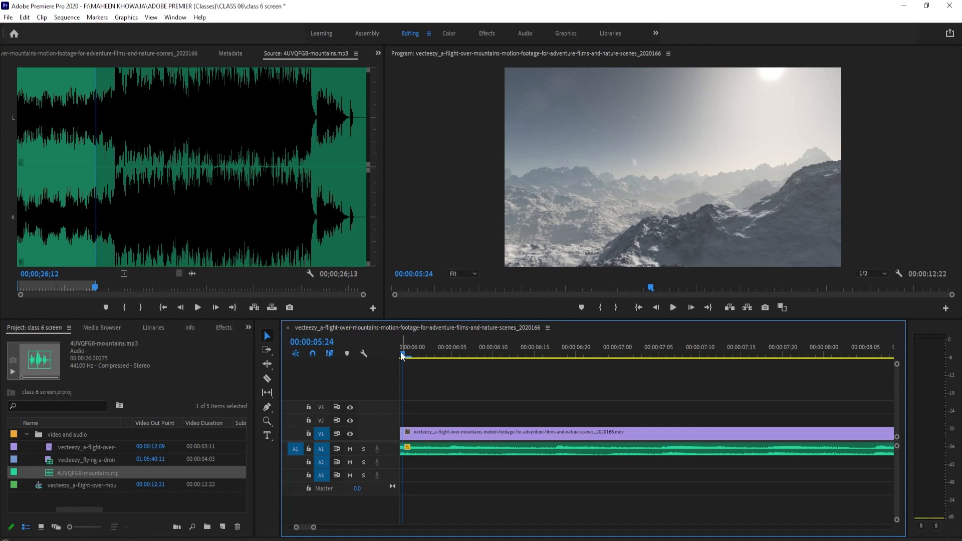
drag(404, 355, 354, 362)
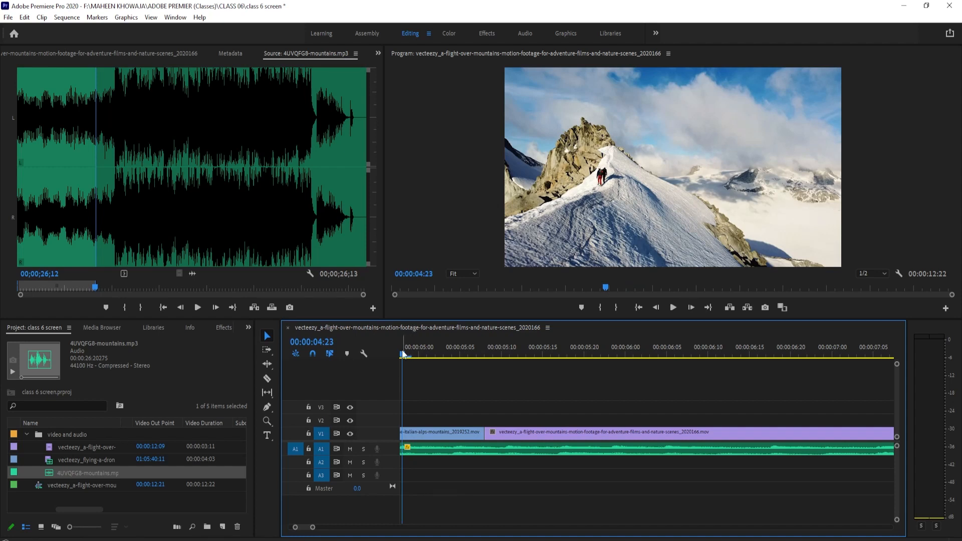